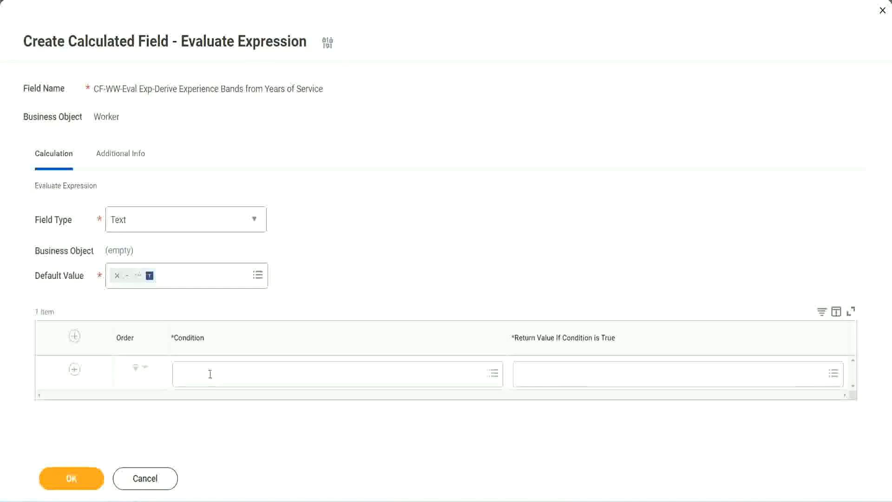
Step: Copy the field name "CF-WW-TF-Length of Service between 0 and 7 years" from the Field 1 line of the Notepad++ notes
click(210, 374)
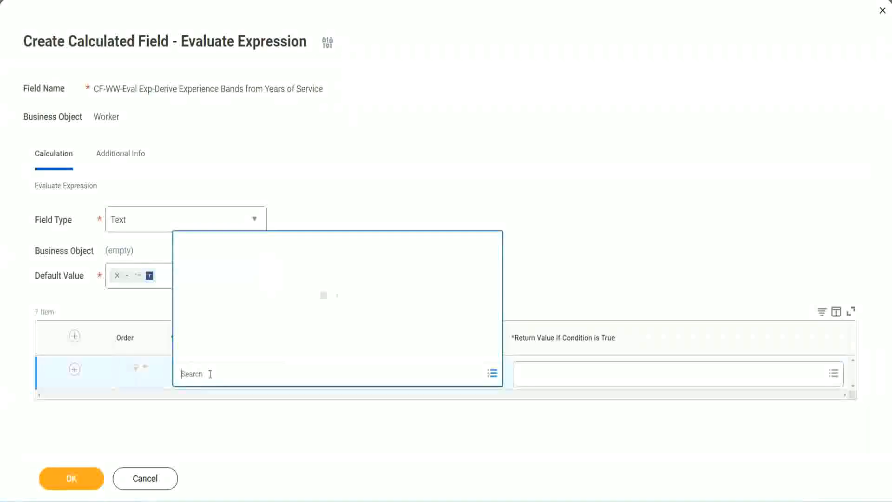
click(342, 211)
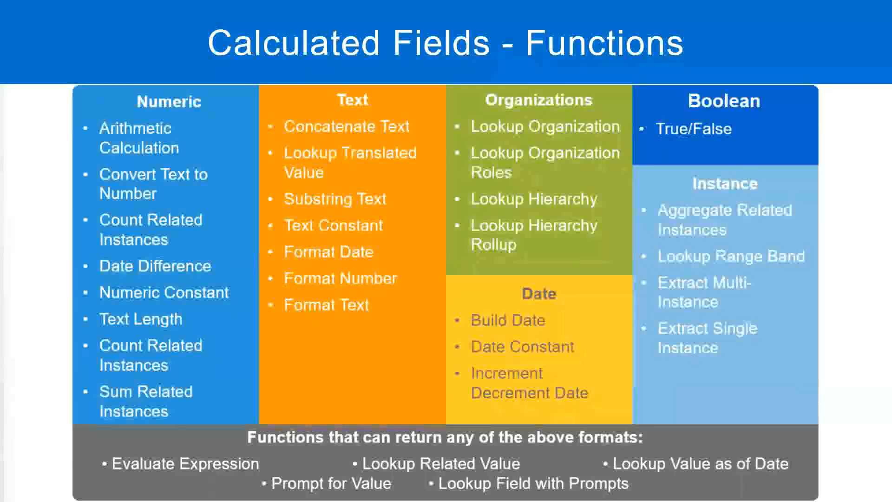
key(alt+Tab)
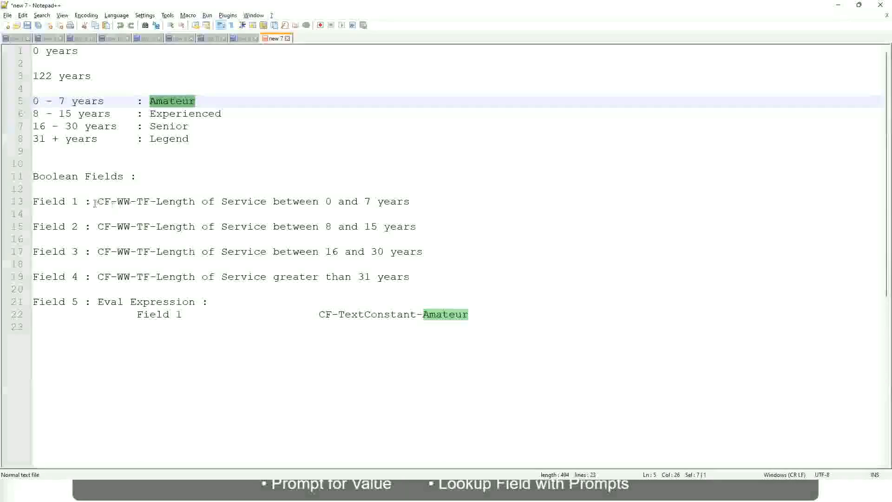
drag(98, 201, 410, 205)
key(ctrl+c)
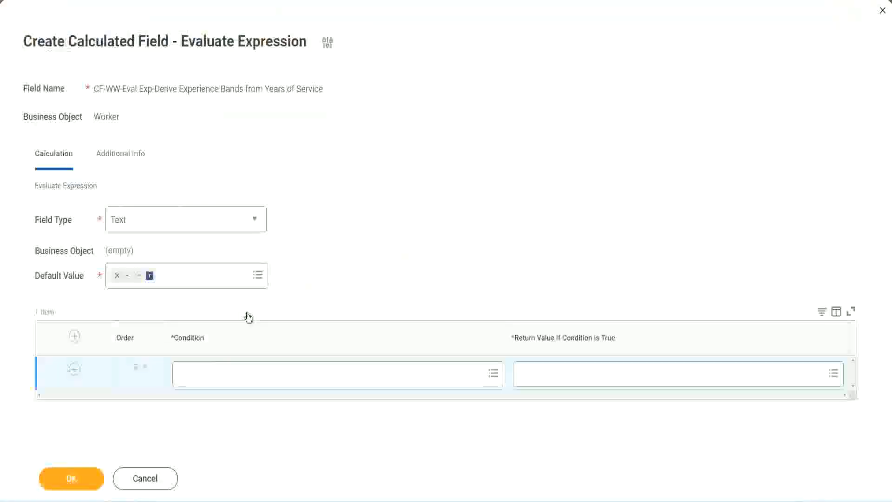
Step: Set the first row's condition in the Workday Evaluate Expression to CF-WW-TF-Length of Service between 0 and 7 years
click(227, 378)
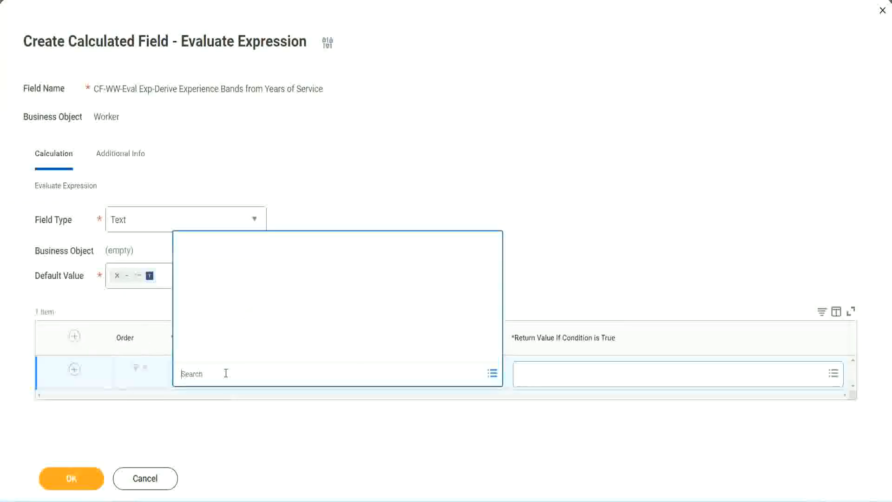
key(ctrl+v)
key(Return)
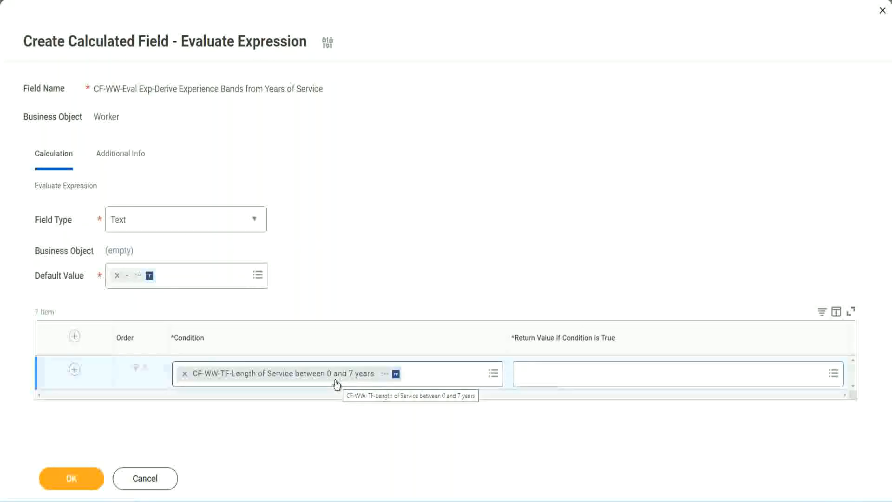
click(579, 377)
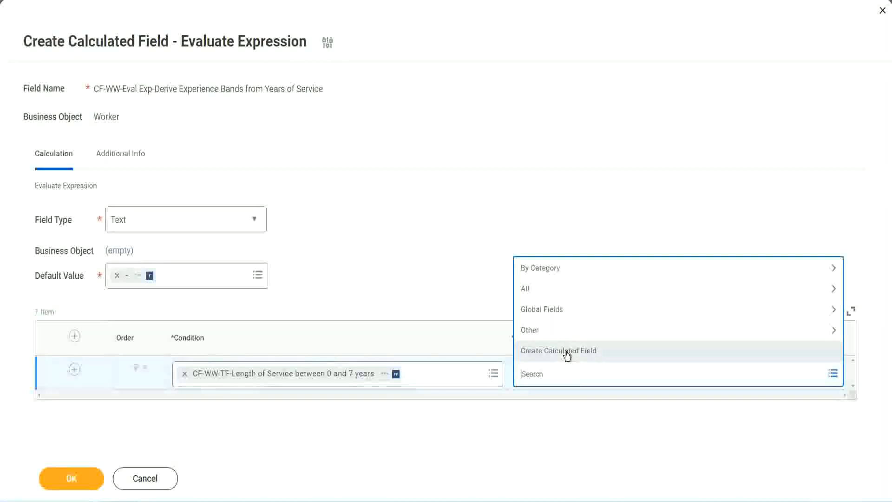
click(518, 232)
click(538, 378)
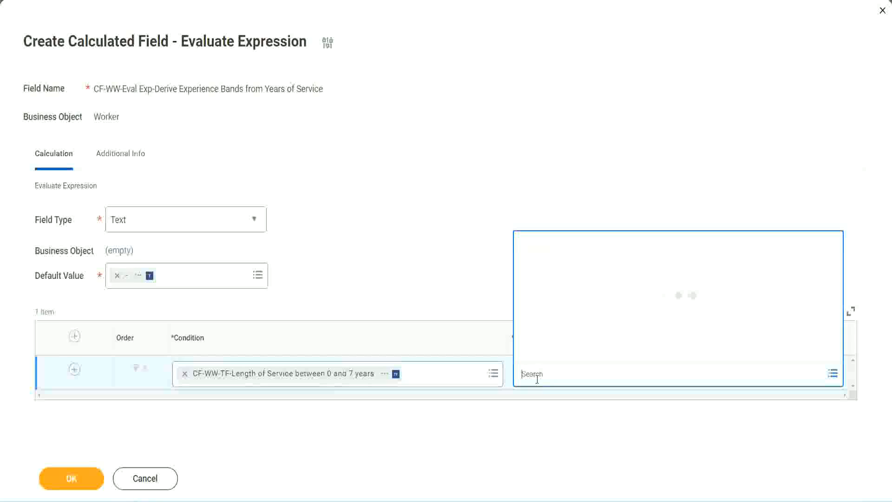
text(Amaterue)
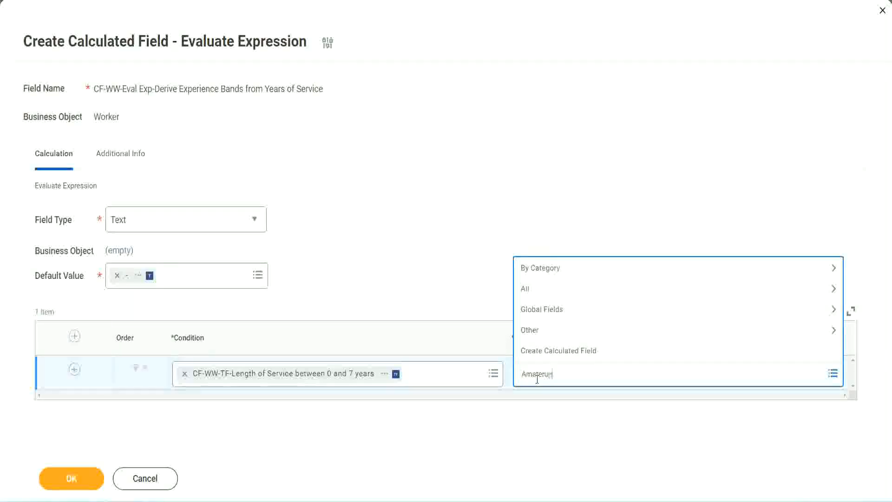
click(451, 270)
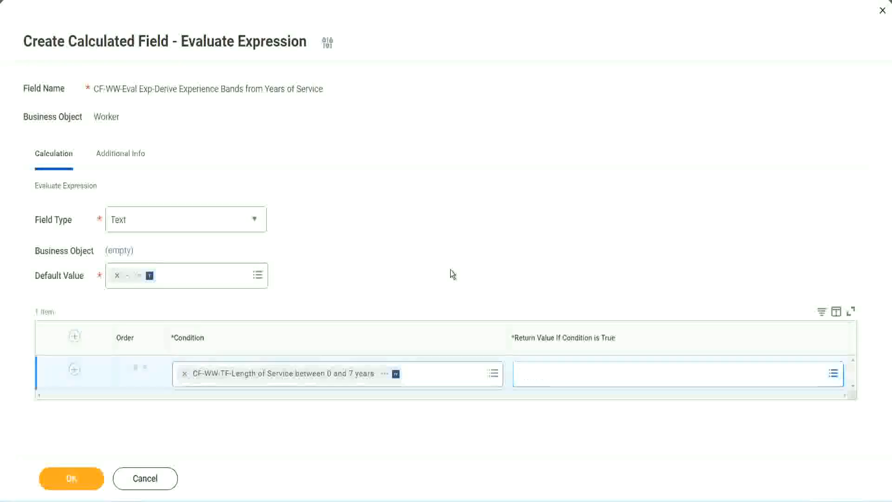
click(562, 382)
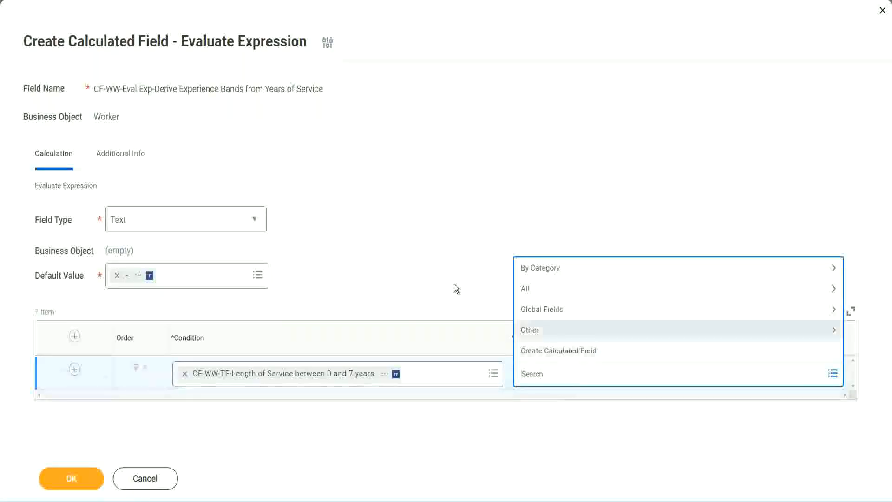
click(450, 270)
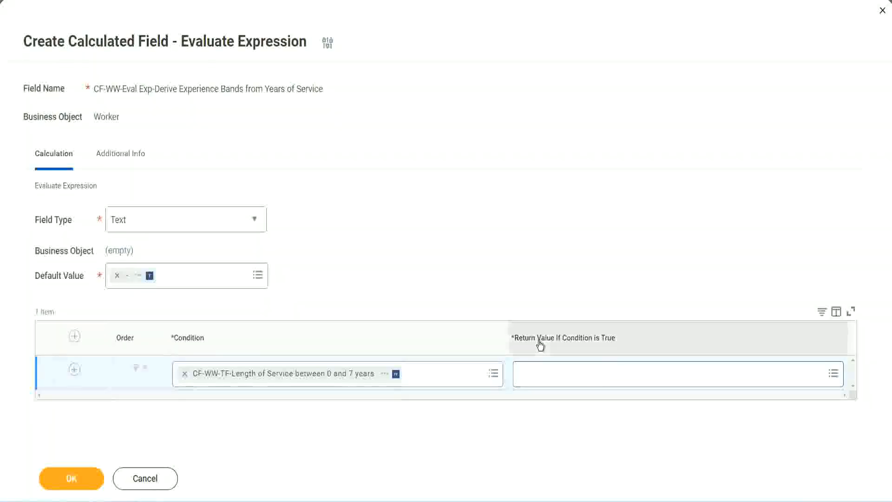
Step: Start a new calculated field from the first row's return value and name it CF-WW-TC-Amateur
click(578, 376)
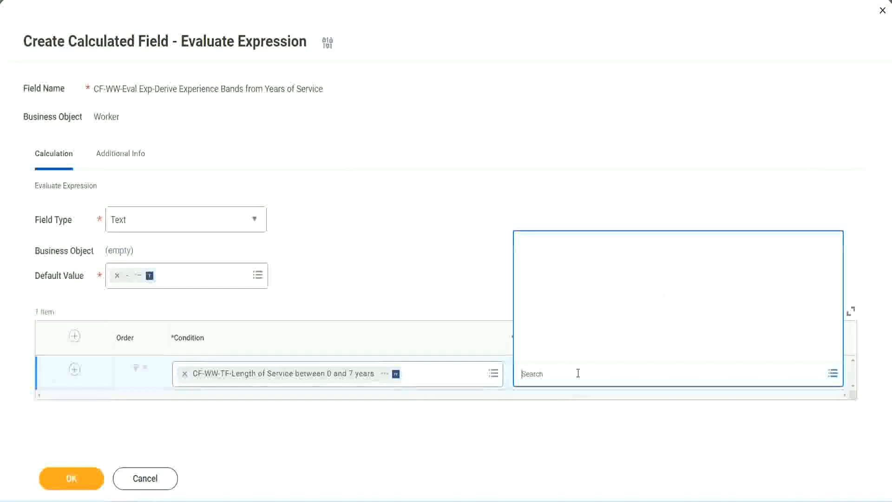
click(571, 351)
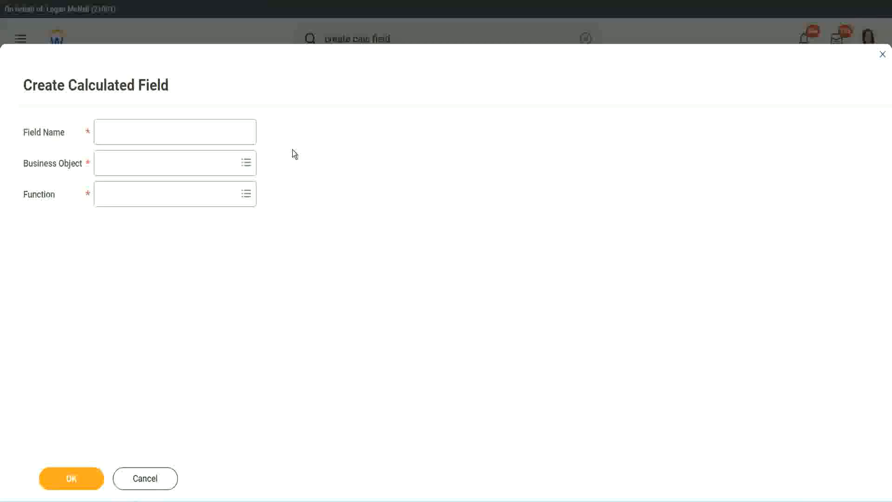
click(108, 133)
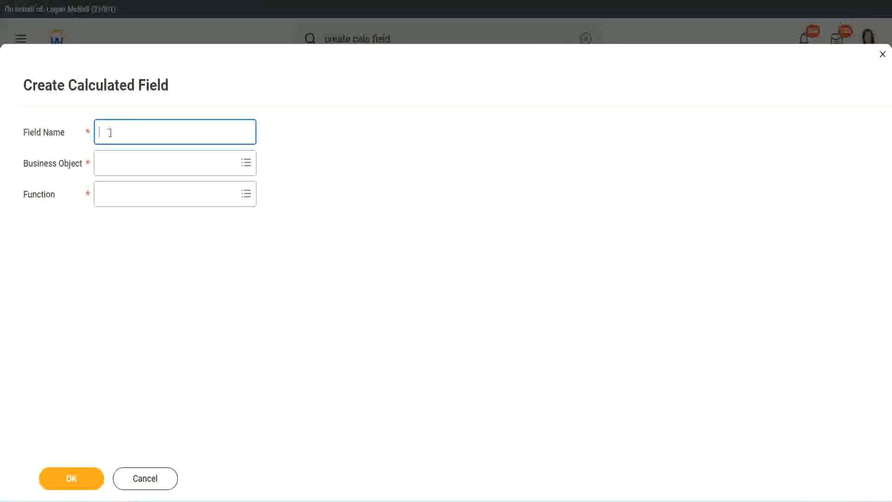
text(CF-TC-Amateur)
click(111, 131)
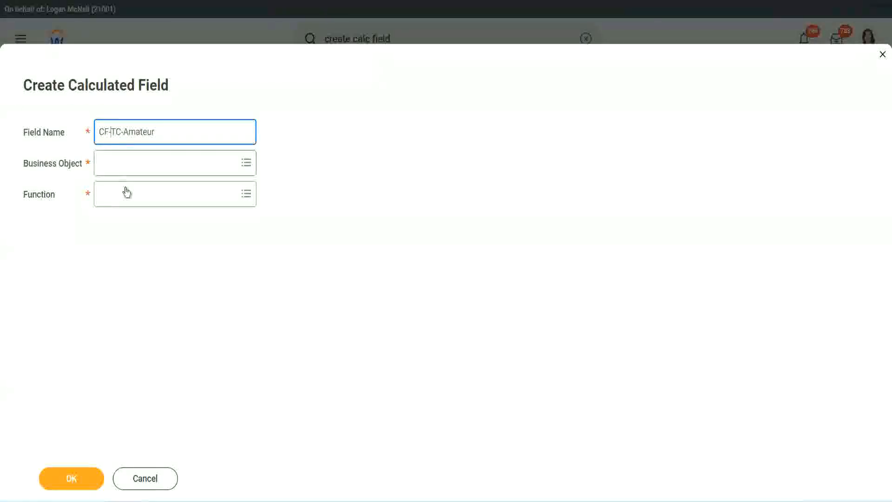
text(WW-)
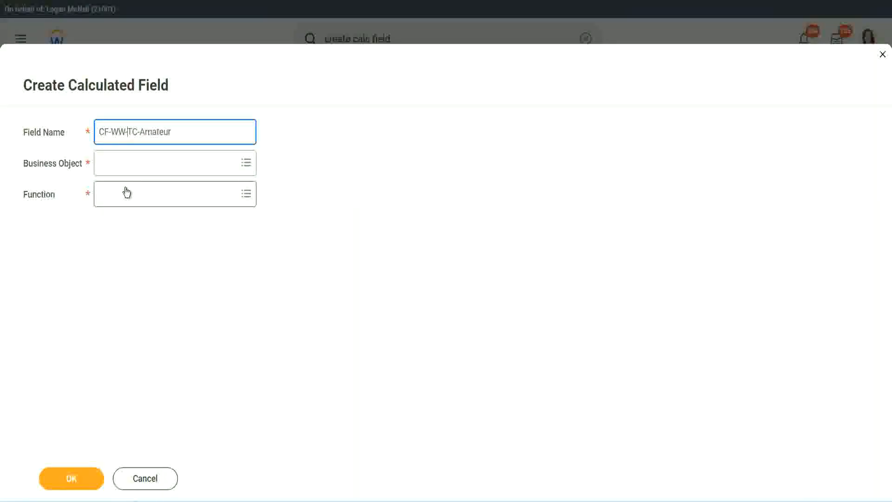
Step: Set the new calculated field's business object to Global
click(125, 163)
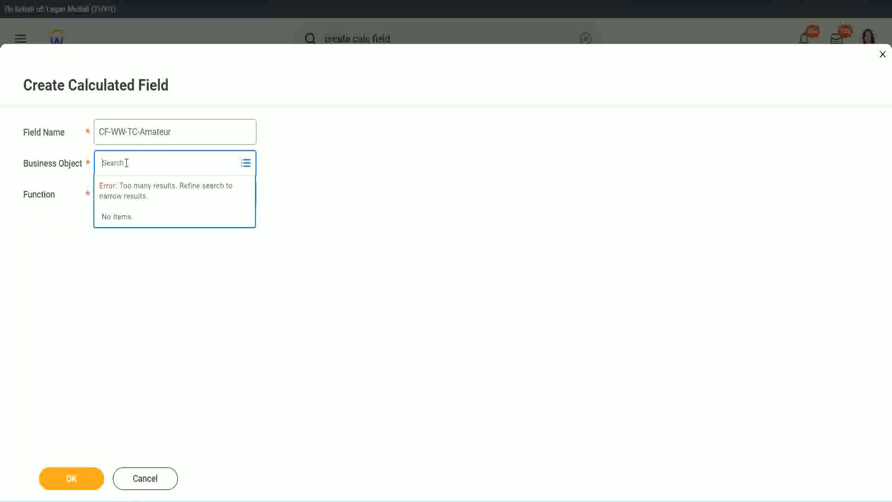
text(worker)
key(BackSpace)
text(global)
key(Return)
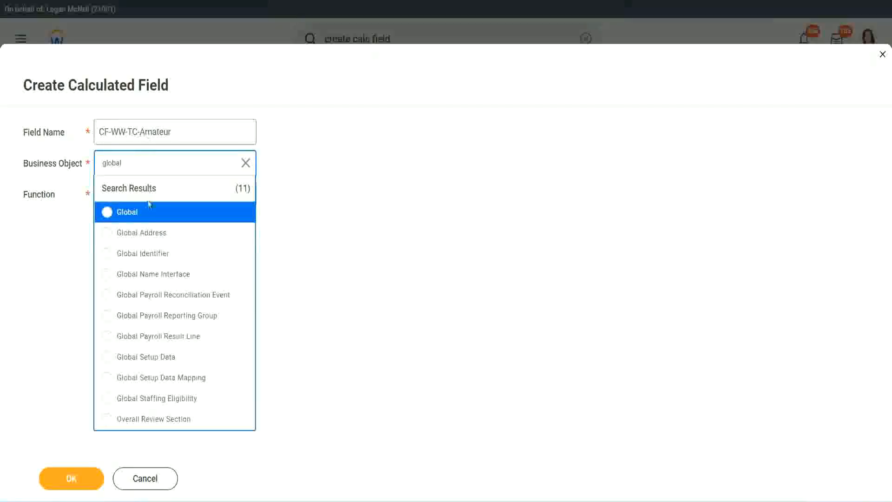
click(139, 214)
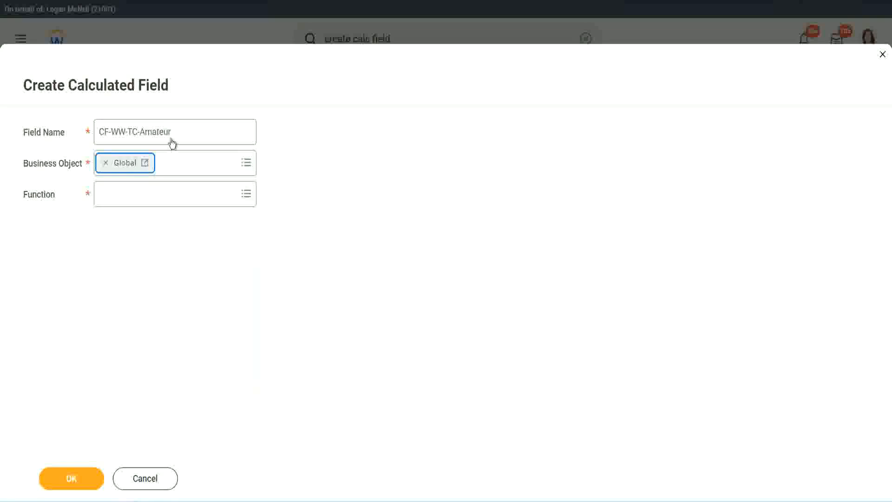
triple_click(230, 126)
click(192, 132)
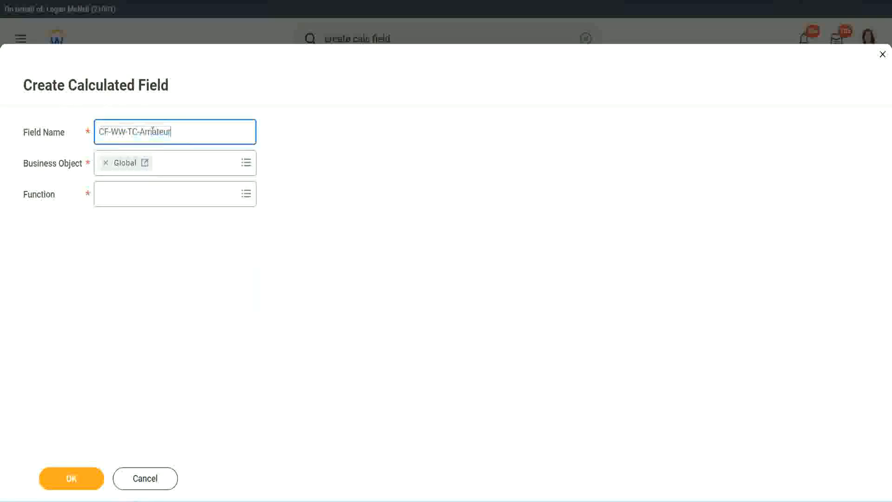
double_click(153, 132)
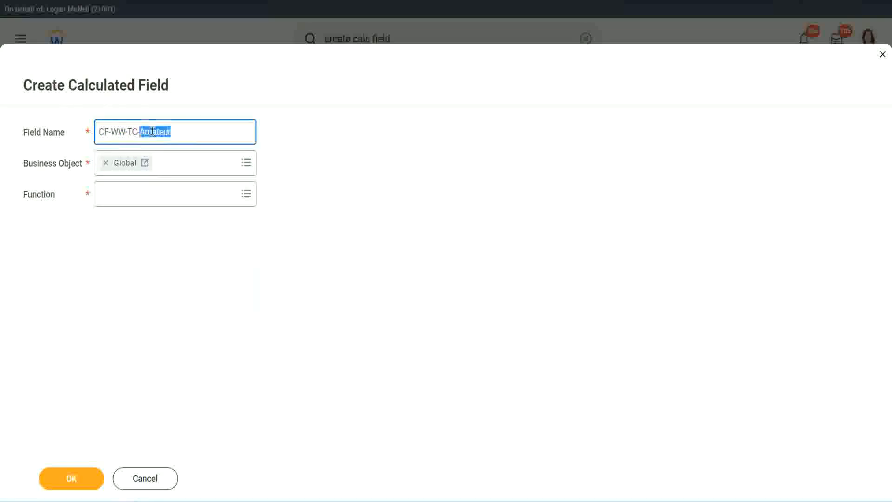
click(185, 130)
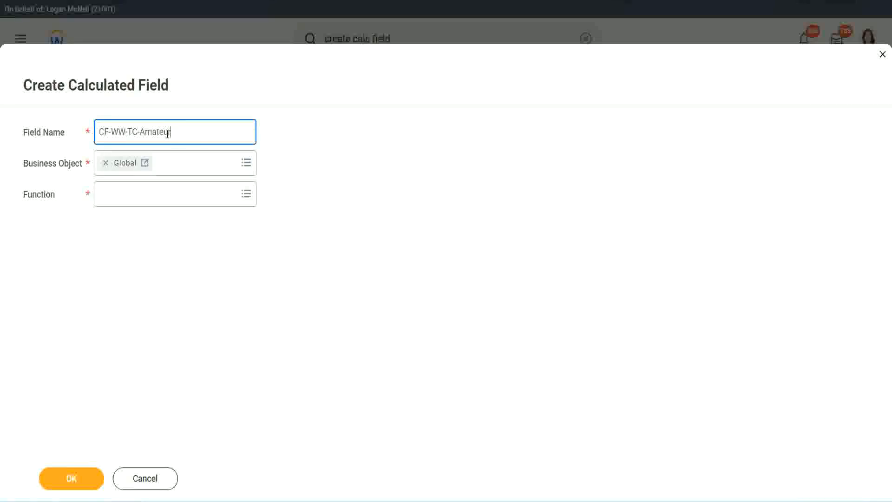
double_click(166, 133)
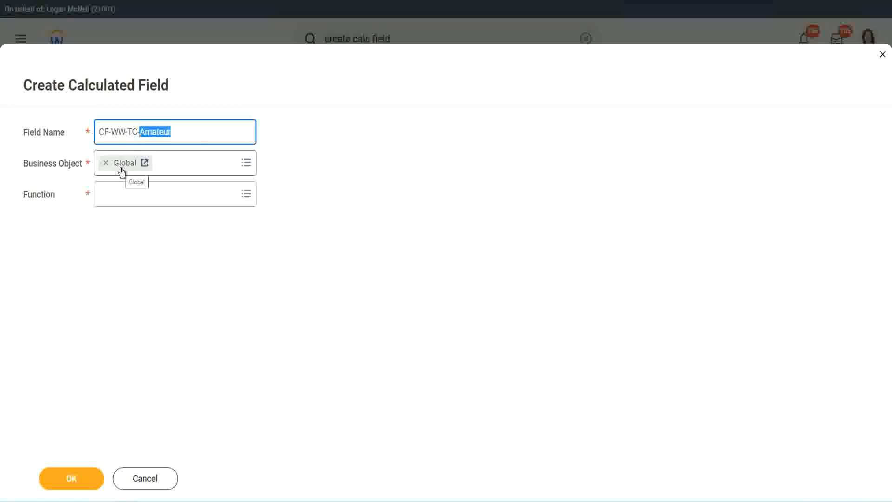
Step: Choose Text Constant as the function of CF-WW-TC-Amateur and continue to its calculation settings
click(123, 194)
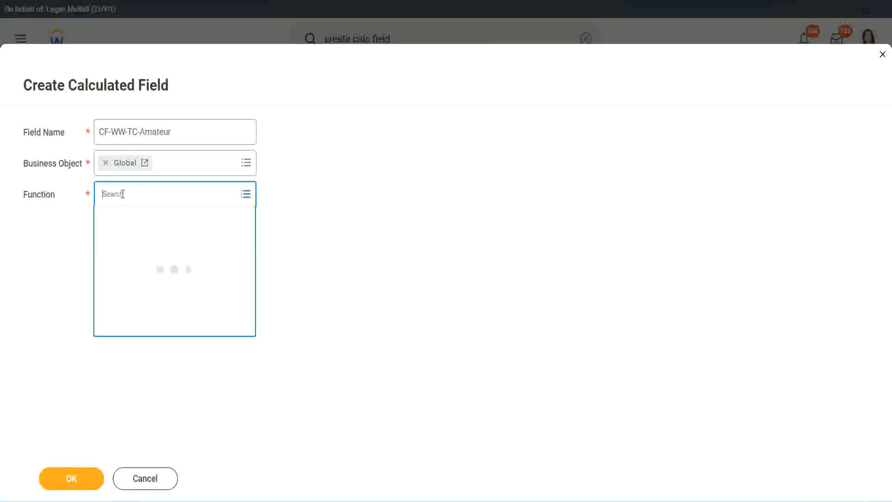
text(text cons)
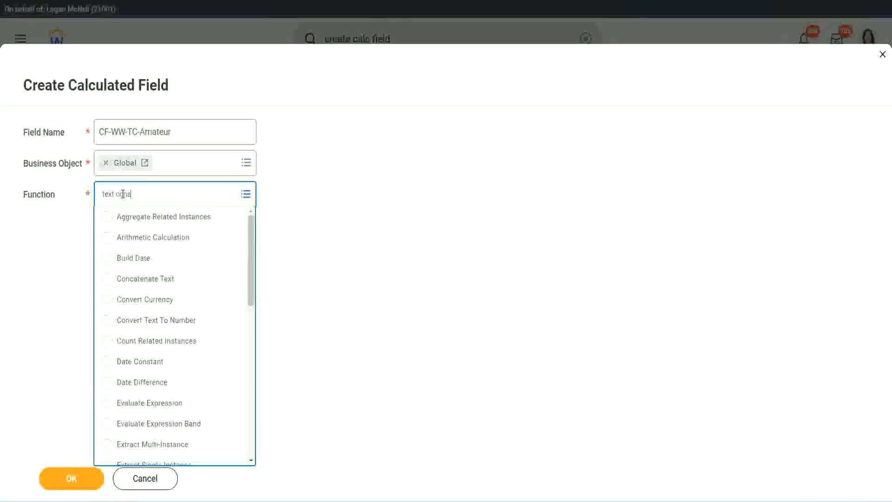
text(t)
key(Return)
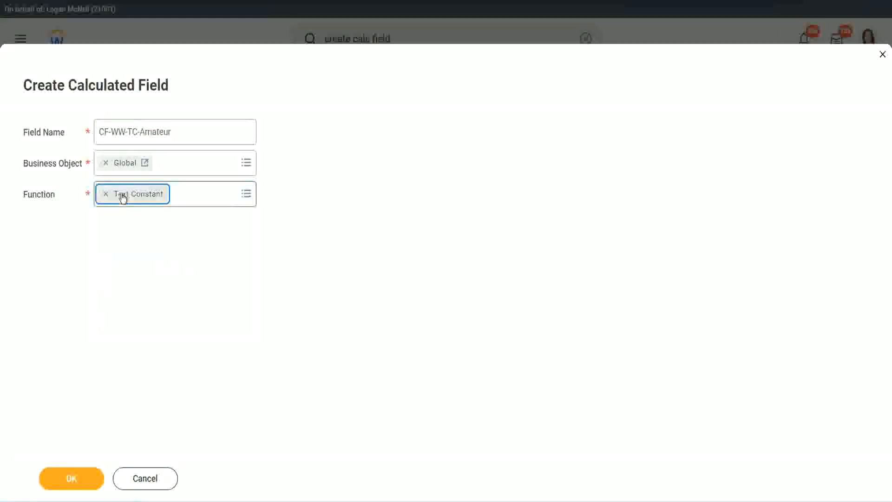
click(75, 486)
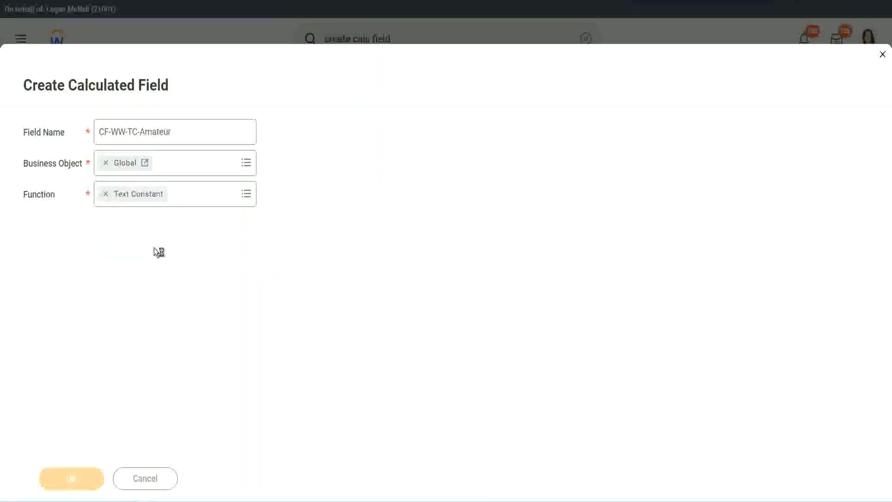
Step: Set the text constant to Amateur and save the field as the first row's return value
click(147, 261)
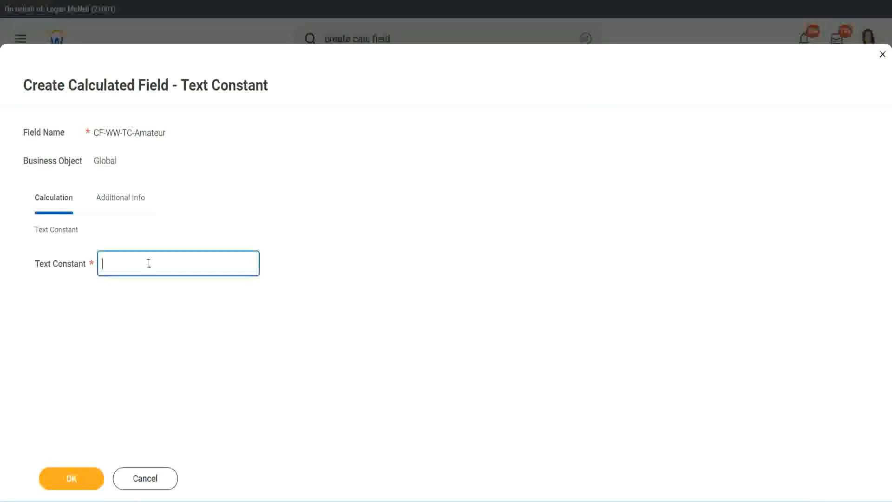
text(Amateur)
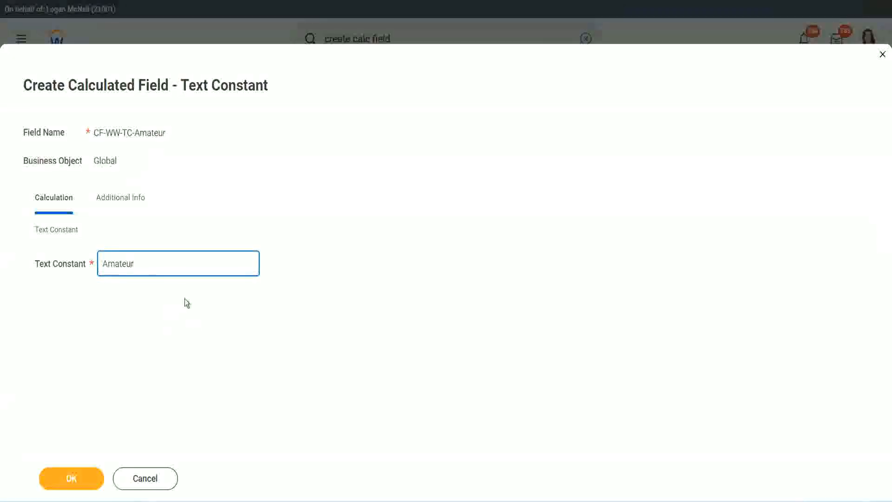
click(70, 479)
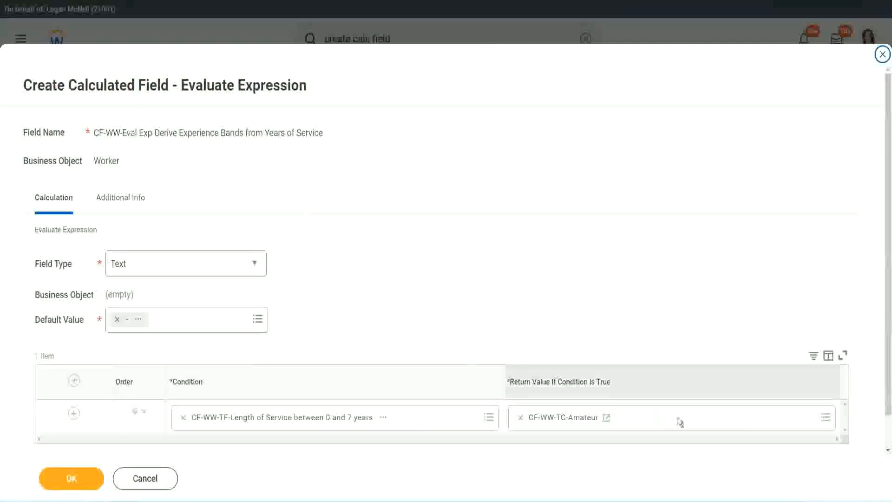
Step: Copy the CF-WW-TC-Amateur name from the first row's return value and add three more condition rows
right_click(553, 420)
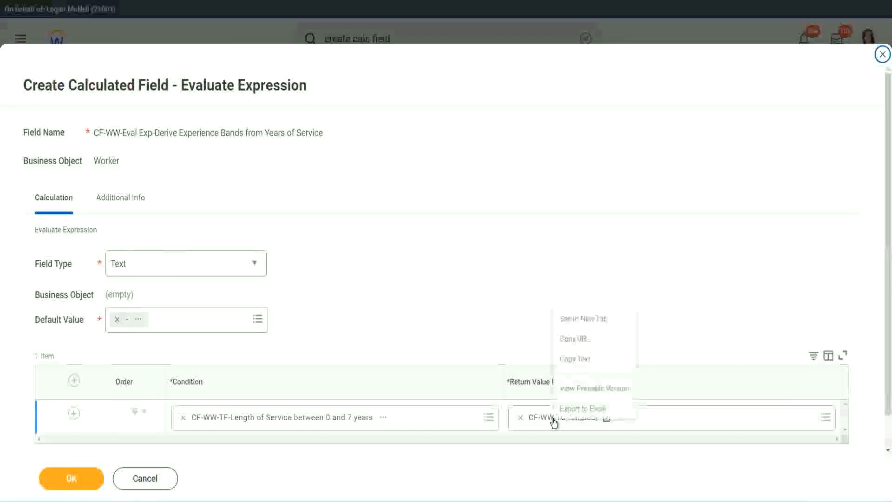
click(583, 361)
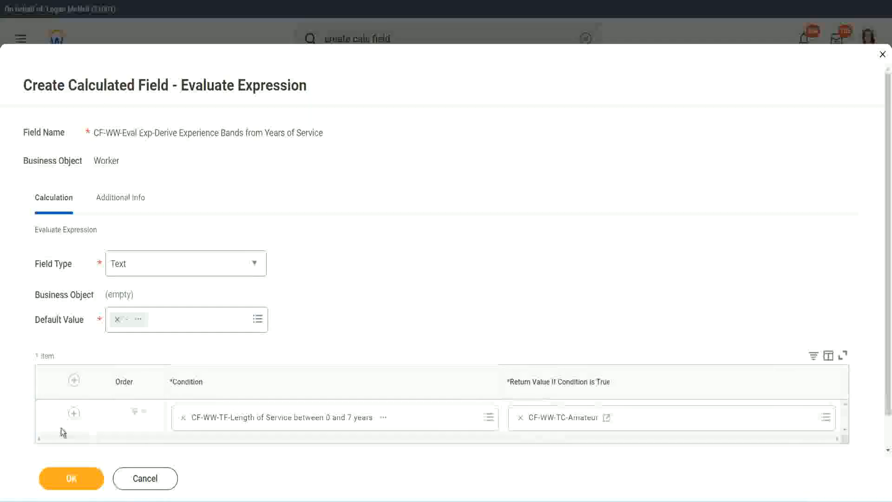
click(73, 414)
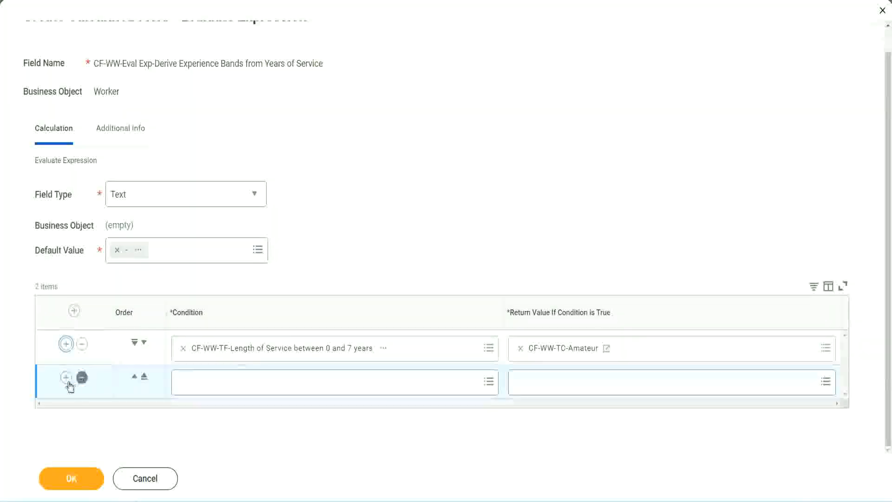
click(67, 380)
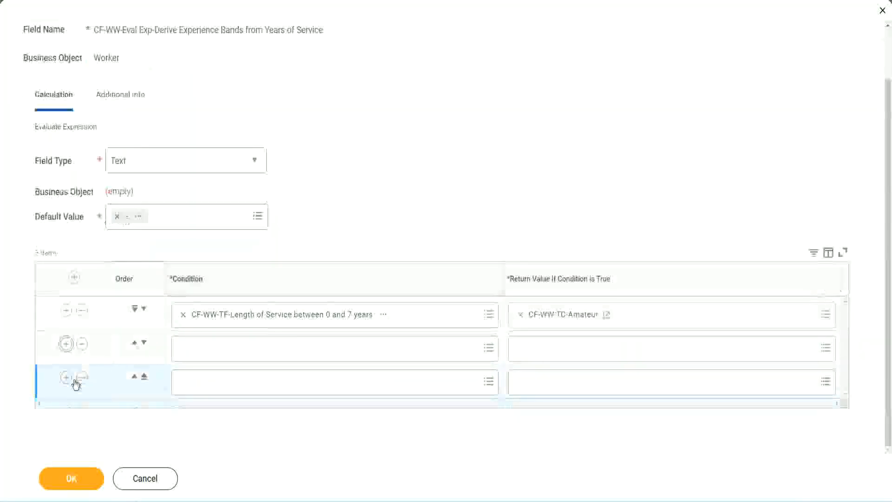
Step: Set the second row's condition to CF-WW-TF-Length of Service between 8 and 15 years
click(219, 353)
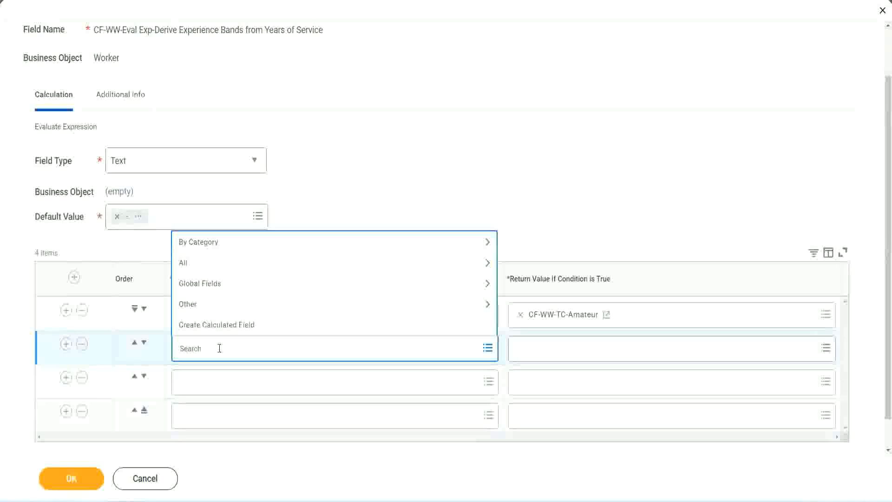
text(cf-ww)
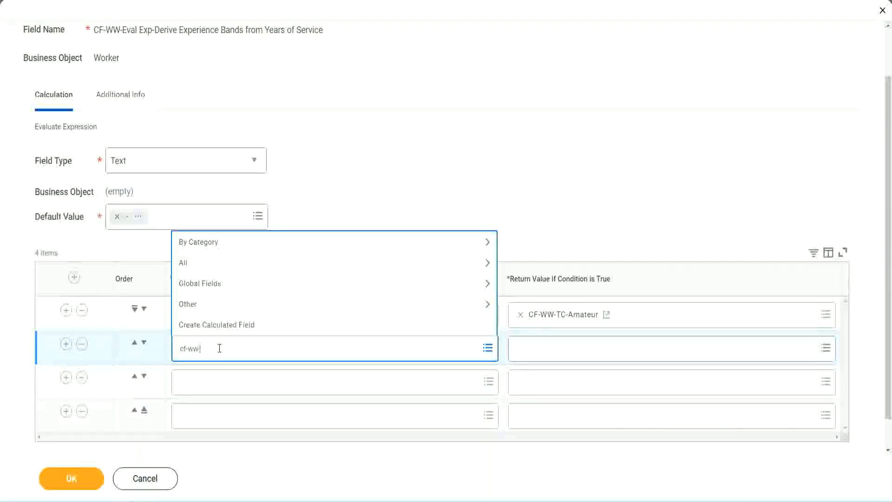
text(-tc)
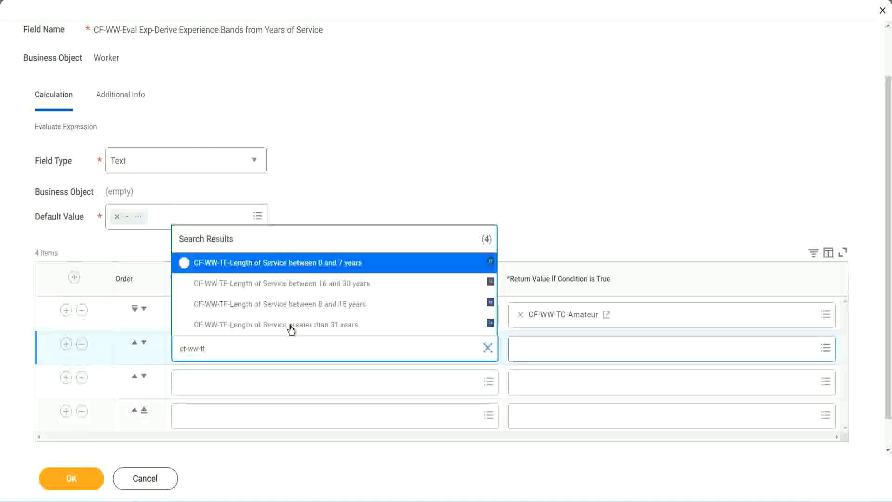
click(344, 304)
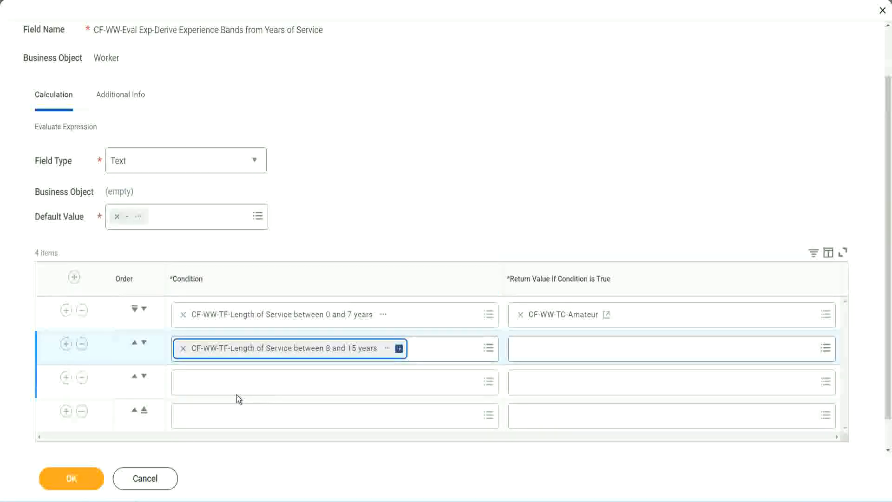
Step: Set the third row's condition to CF-WW-TF-Length of Service between 16 and 30 years
click(224, 382)
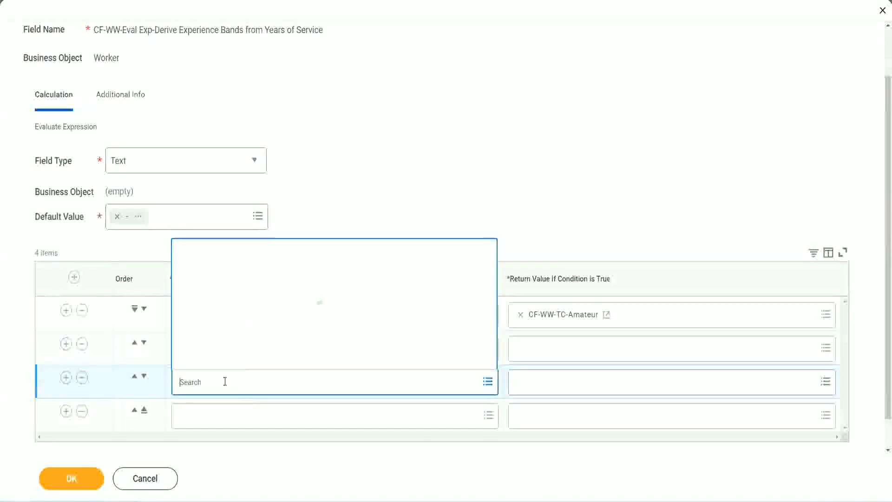
text(cf-ww-tf)
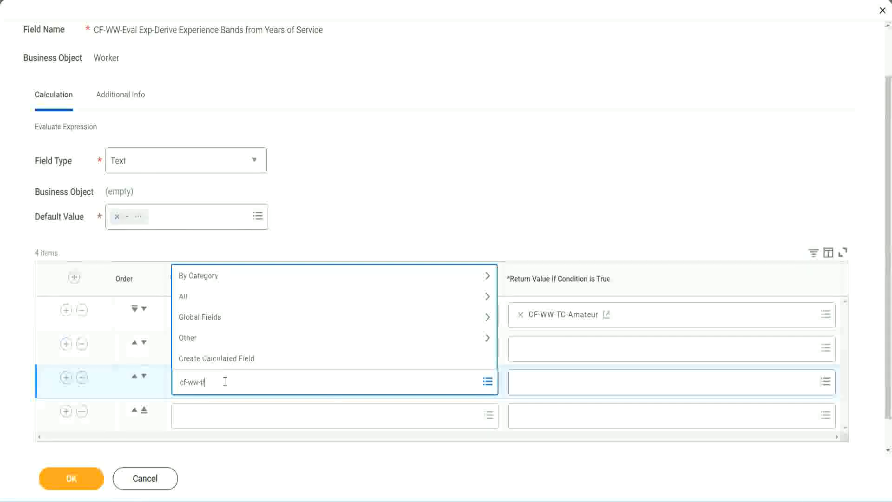
key(Return)
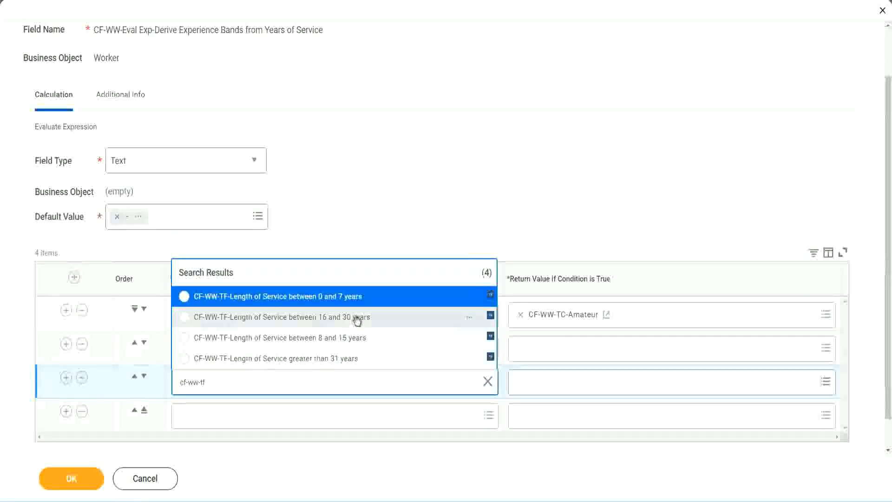
click(358, 320)
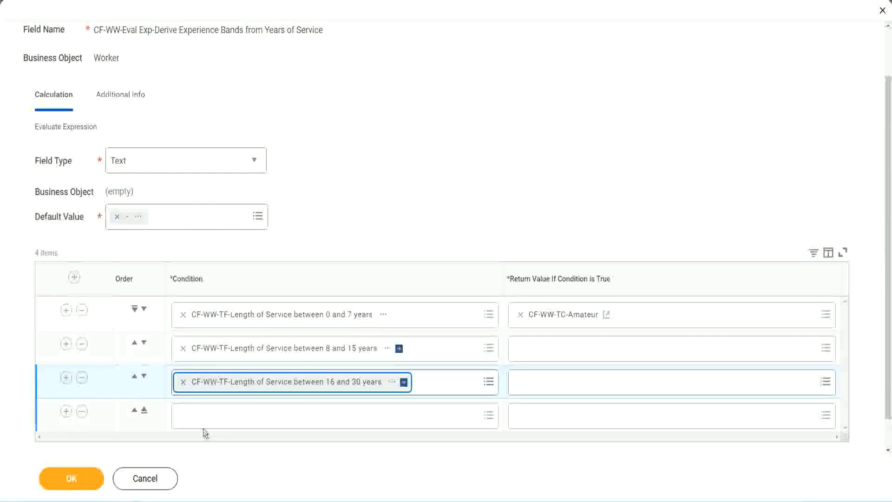
Step: Set the fourth row's condition to CF-WW-TF-Length of Service greater than 31 years
click(210, 416)
text(c)
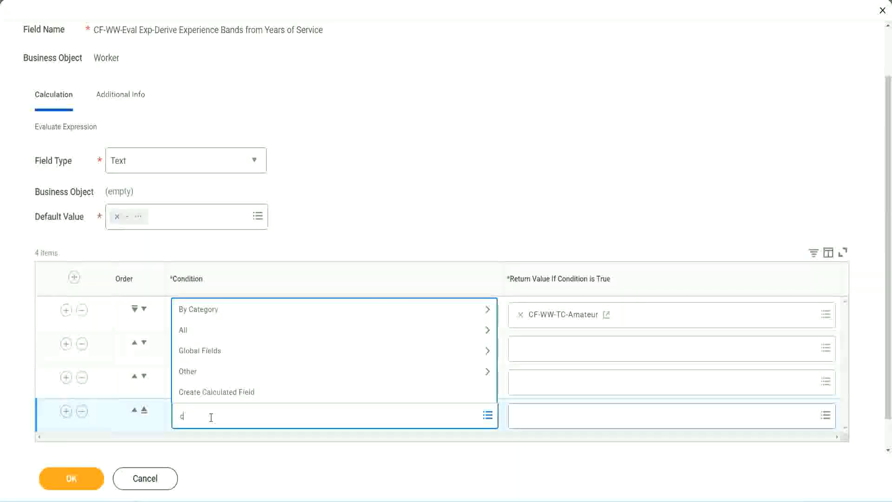
text(f-ww)
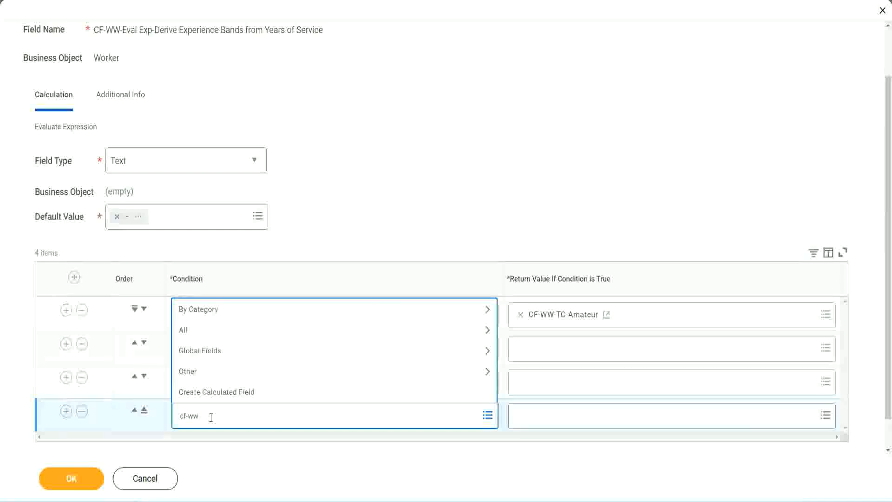
text( tf 31)
key(Return)
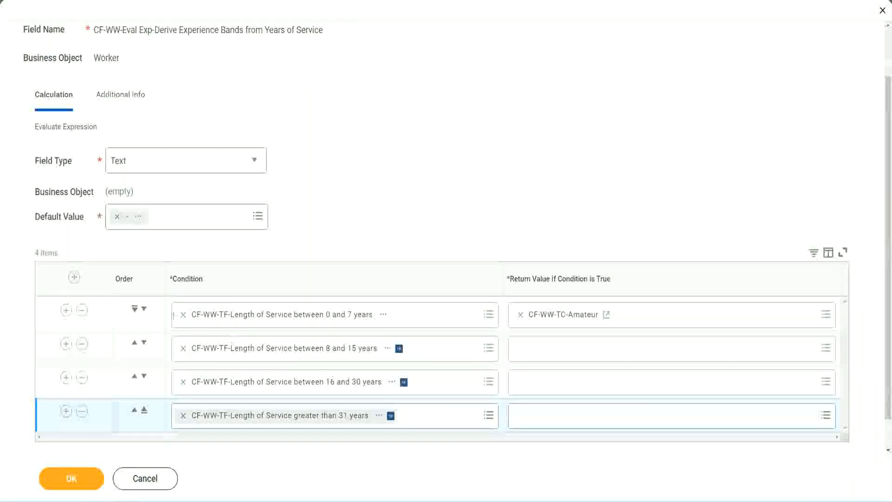
Step: Try reordering the conditions by moving the 8 to 15 years row above the 0 to 7 years row
drag(99, 272, 99, 367)
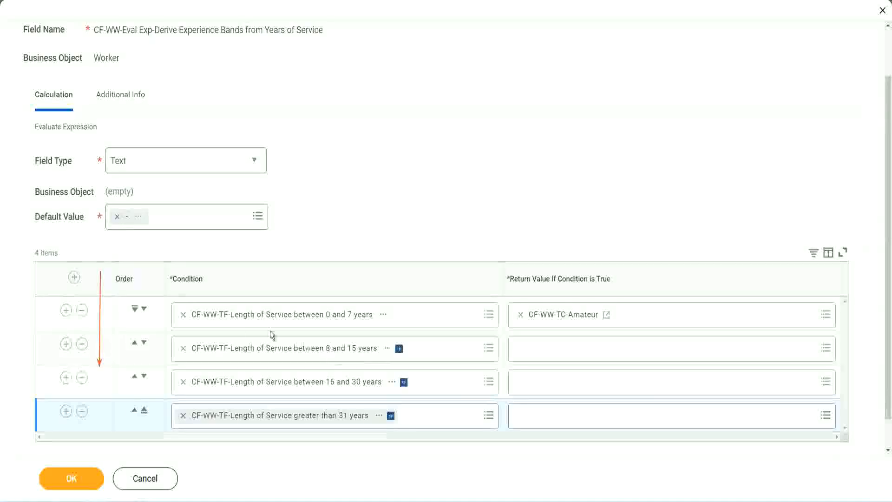
click(134, 344)
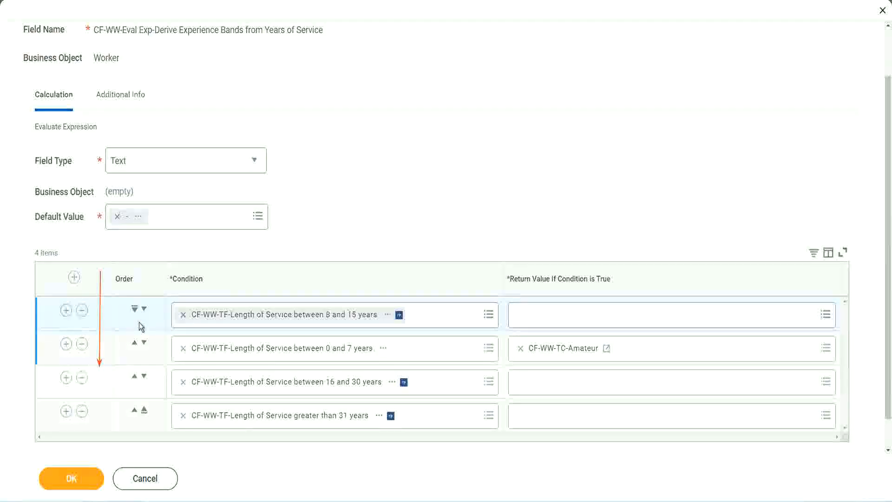
click(144, 309)
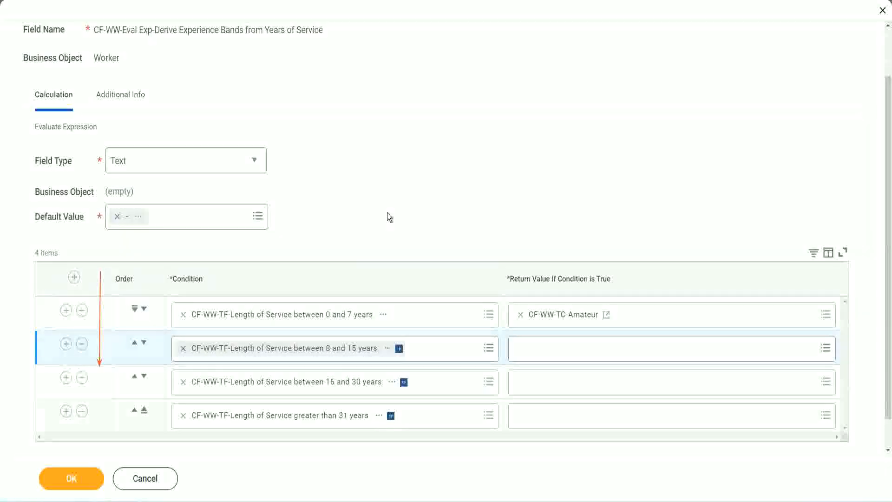
click(134, 344)
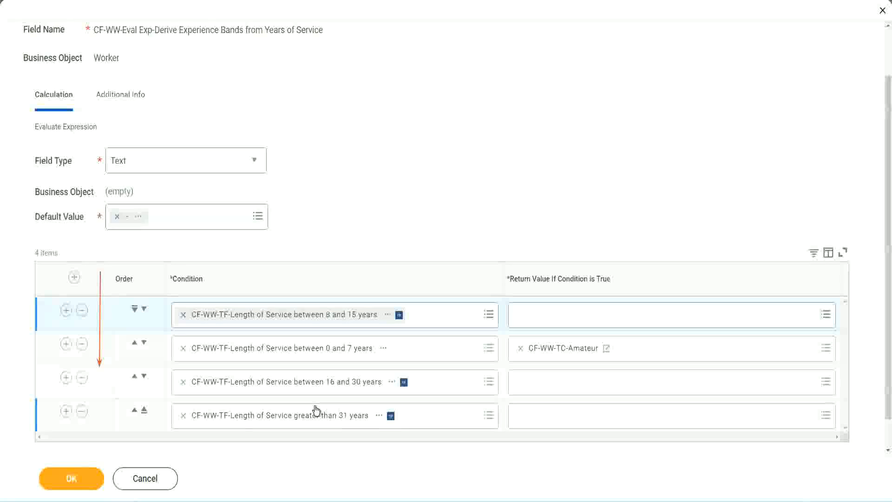
Step: Create a calculated field for the 8 to 15 years return value, named CF-WW-TC-Experienced, with business object Global and function Text Constant
right_click(565, 355)
click(588, 400)
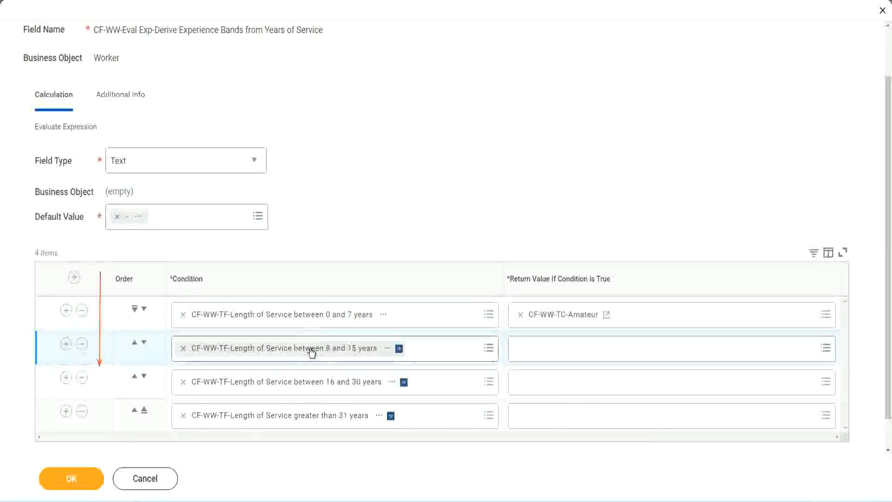
click(522, 352)
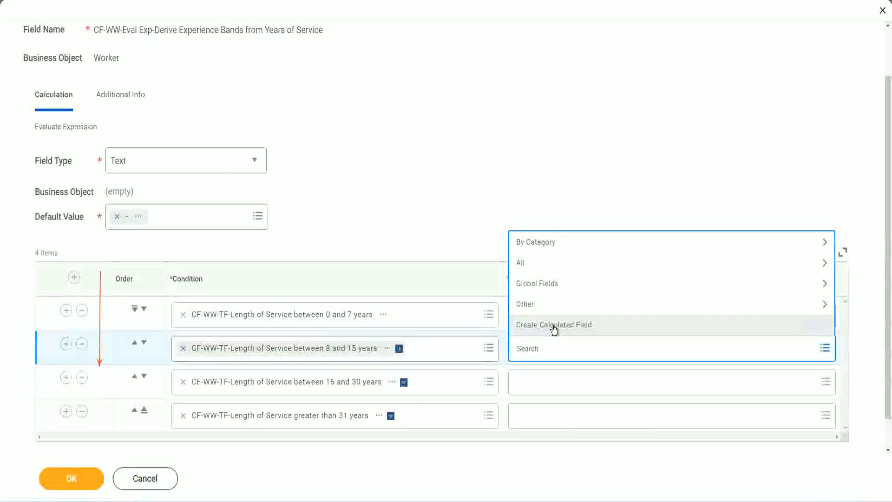
click(553, 325)
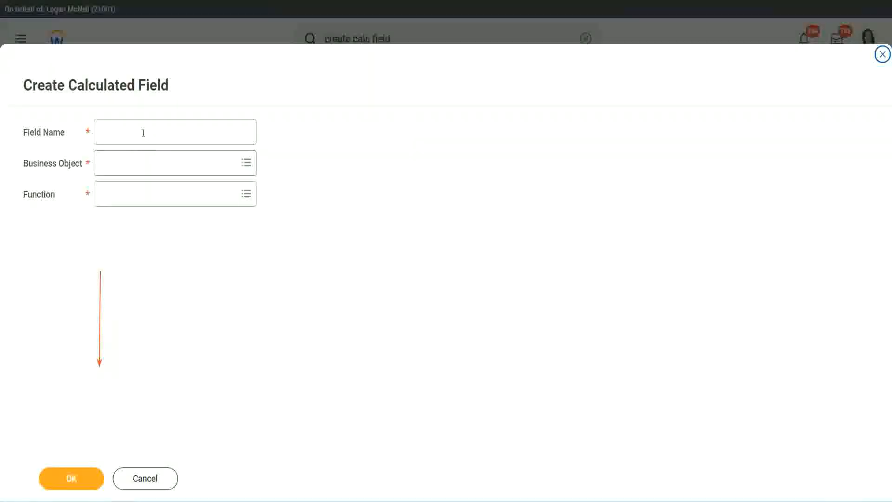
click(142, 132)
key(ctrl+v)
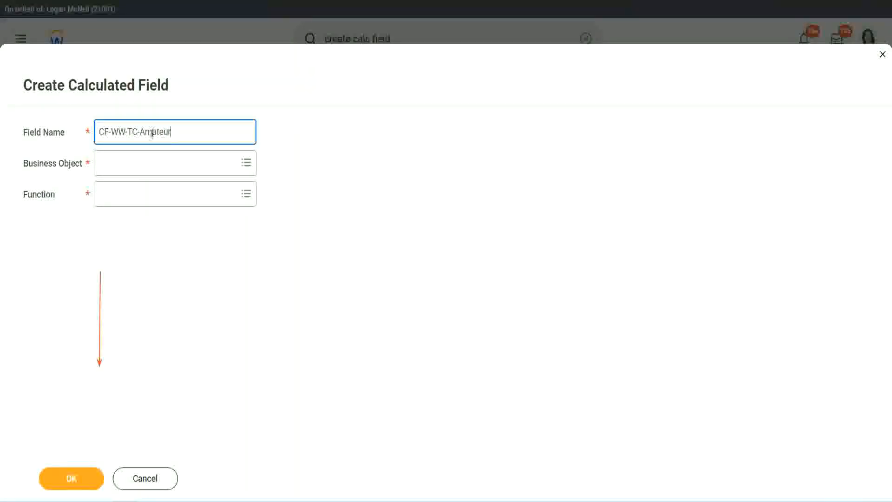
double_click(152, 132)
text(Expe)
text(rienced)
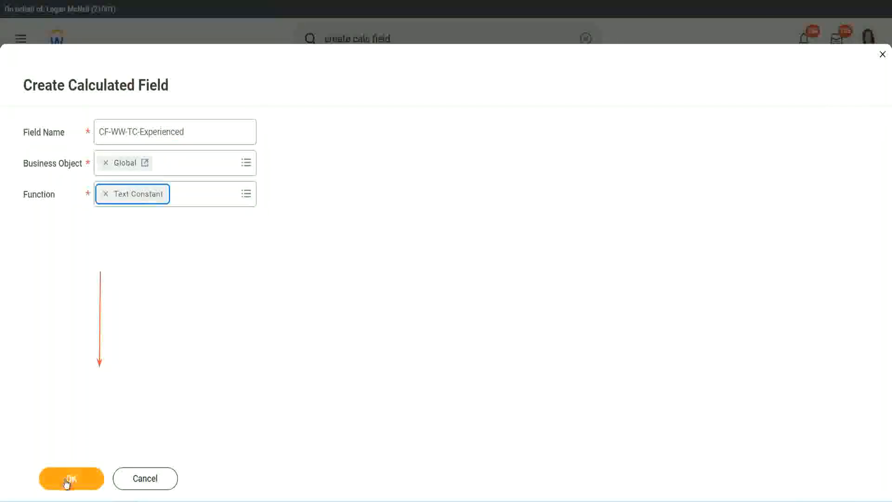
Step: Continue to the calculation settings, set the text constant to Experienced and save it as the second row's return value
click(68, 479)
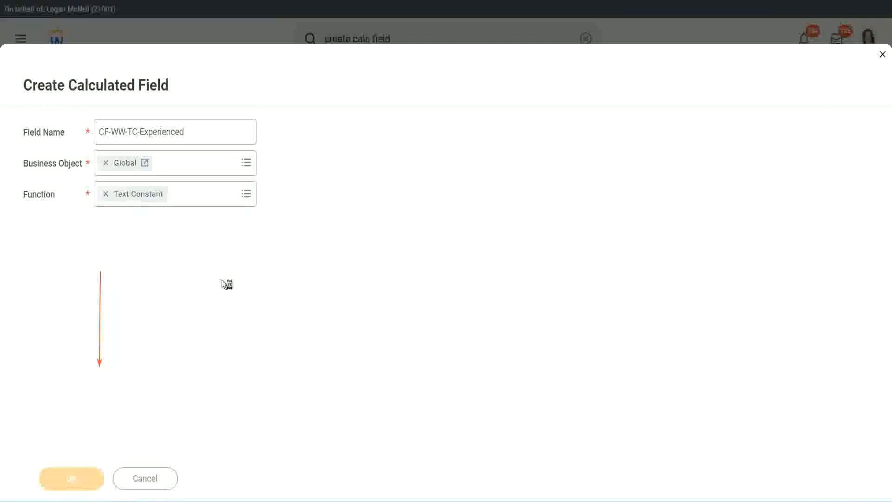
click(138, 263)
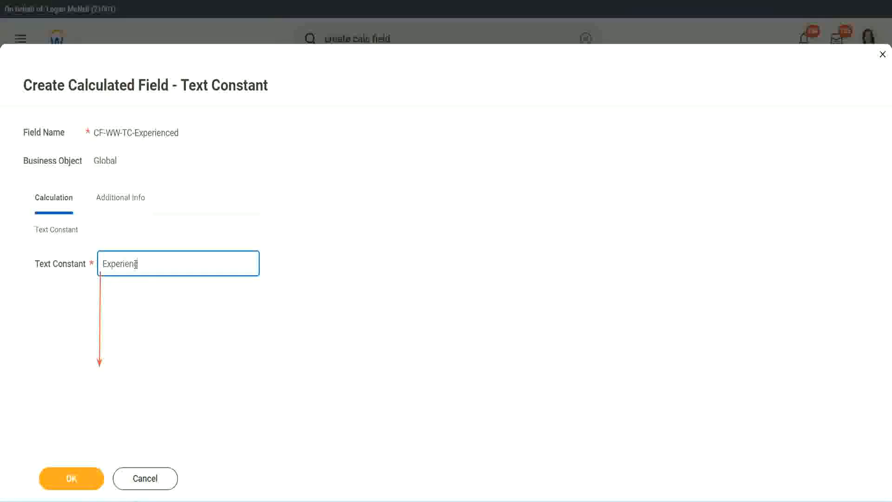
click(74, 475)
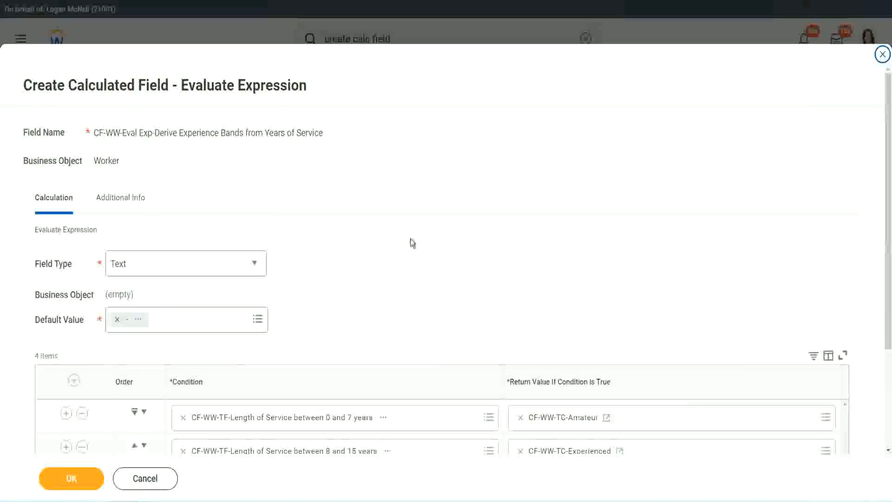
Step: Start a new calculated field for the 16 to 30 years row's return value and paste CF-WW-TC-Amateur as its name
scroll(411, 242, down, 2)
click(555, 350)
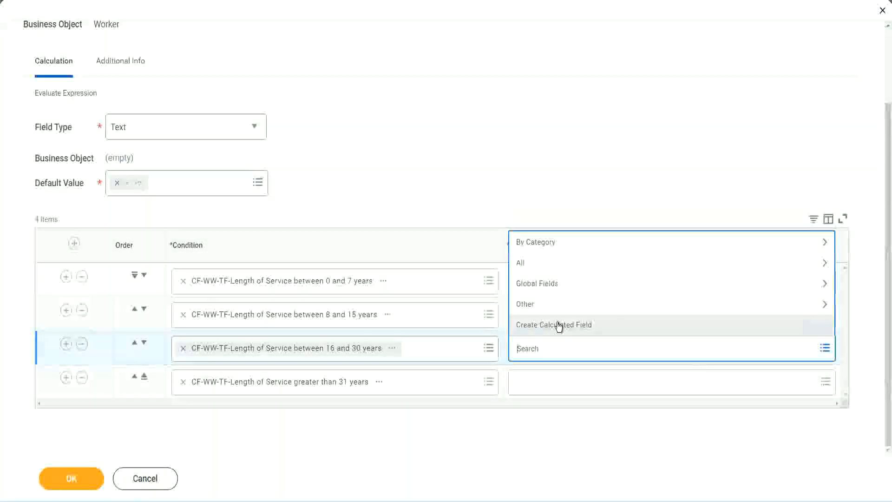
click(559, 325)
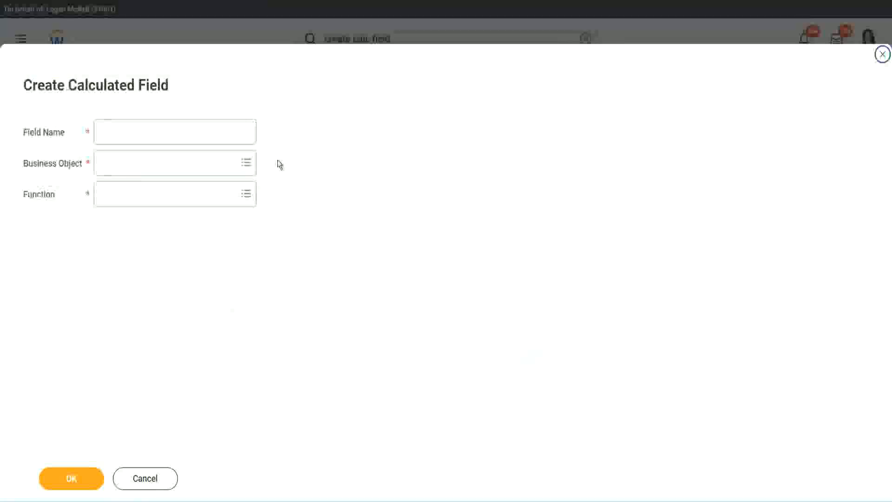
click(189, 132)
text(CF-WW-TC-Annualized)
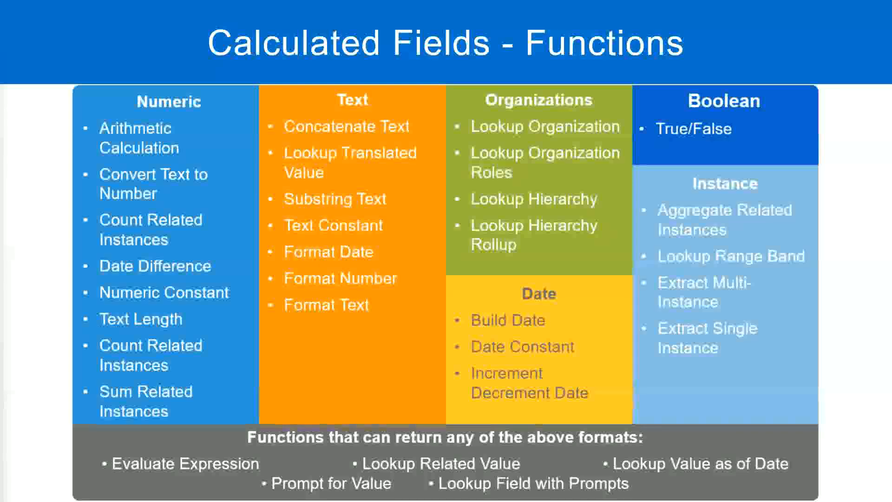
key(alt+Tab)
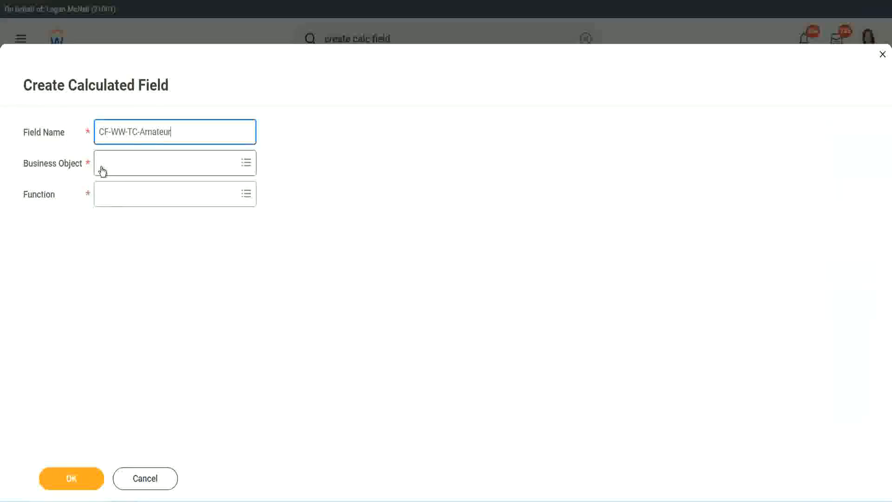
Step: Set the business object of the third row's new return-value field to Global
click(102, 164)
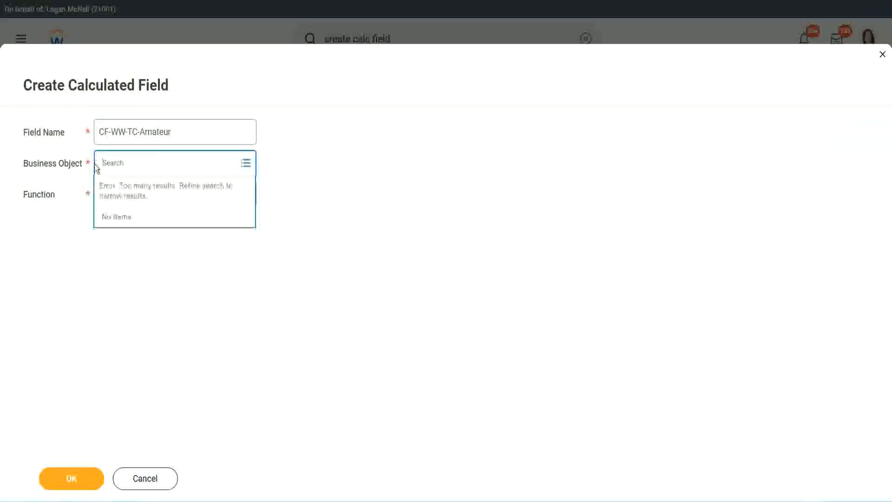
text(global)
key(Return)
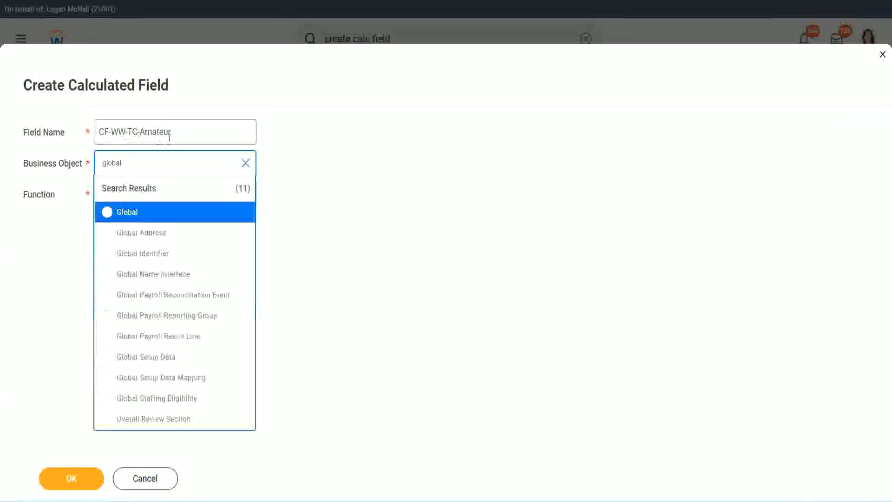
click(126, 214)
Step: Replace Amateur with Senior in the field name, making it CF-WW-TC-Senior
click(163, 132)
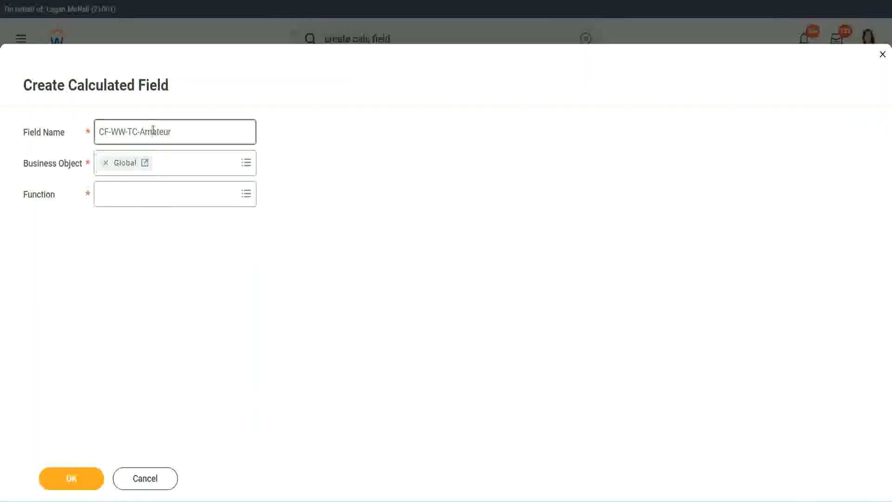
double_click(163, 132)
text(Senior)
Step: Set the CF-WW-TC-Senior field's function to Text Constant, enter Senior as the constant and save the field
click(143, 202)
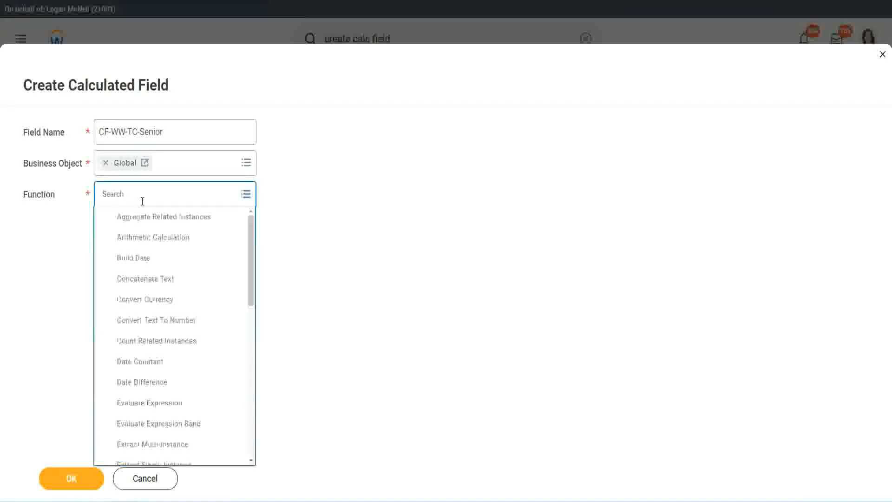
text(tc)
click(140, 236)
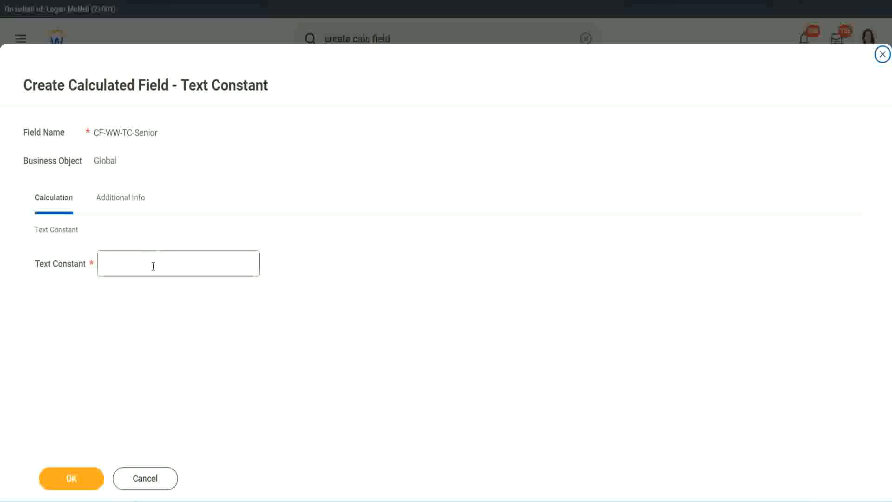
click(151, 261)
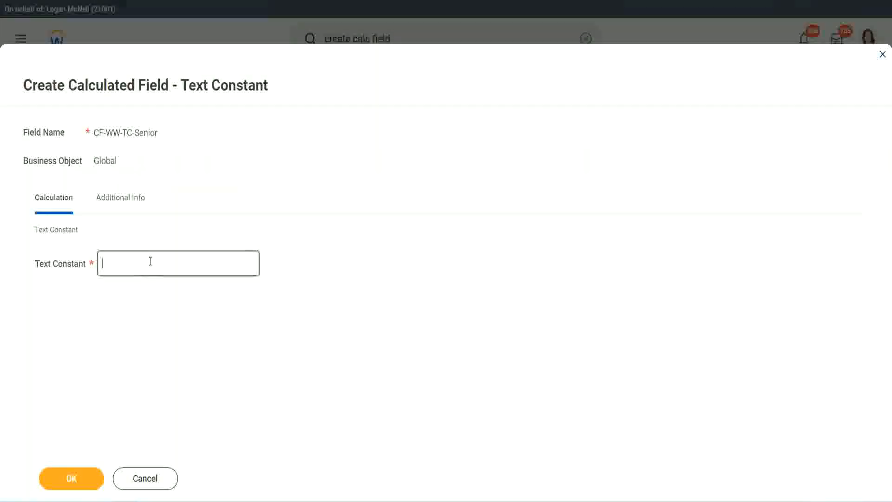
text(Senior)
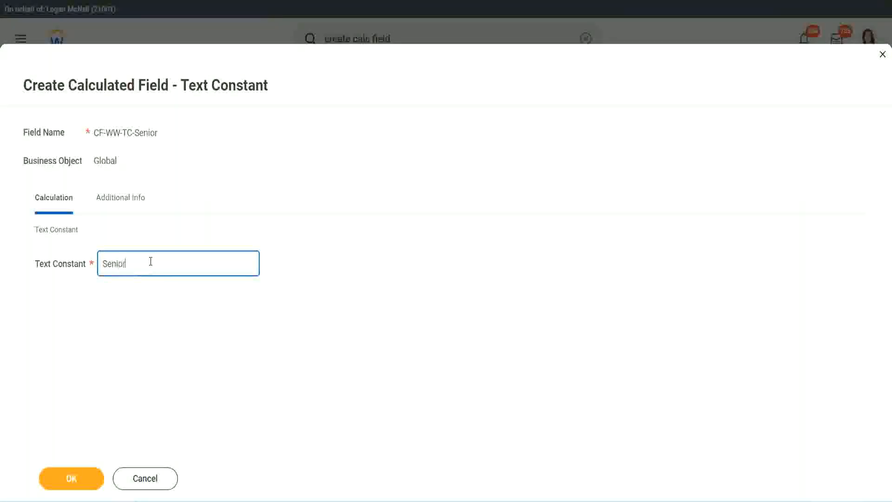
click(89, 486)
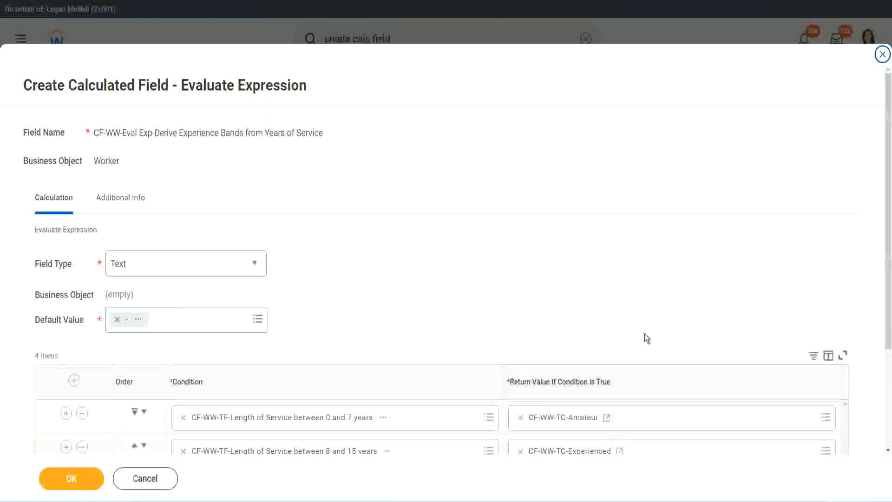
Step: Start a new calculated field for the return value of the greater than 31 years row and name it CF-WW-TC-Legend
scroll(646, 336, down, 3)
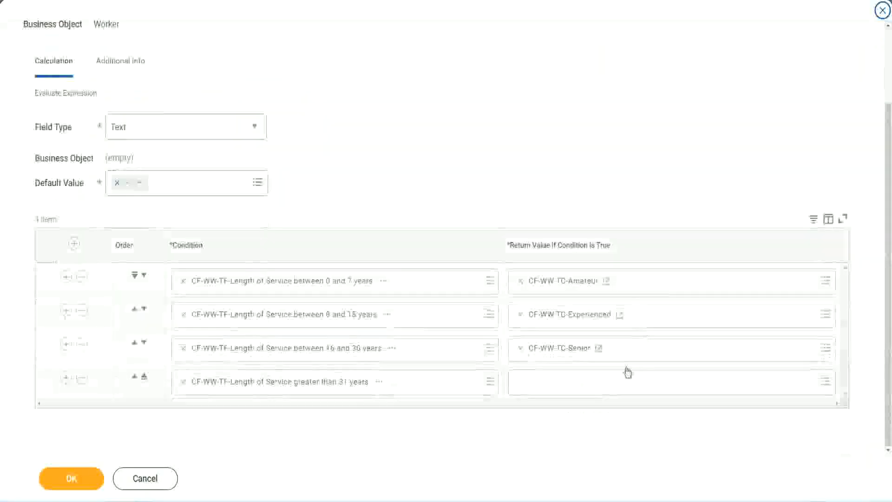
right_click(542, 353)
click(545, 399)
click(544, 388)
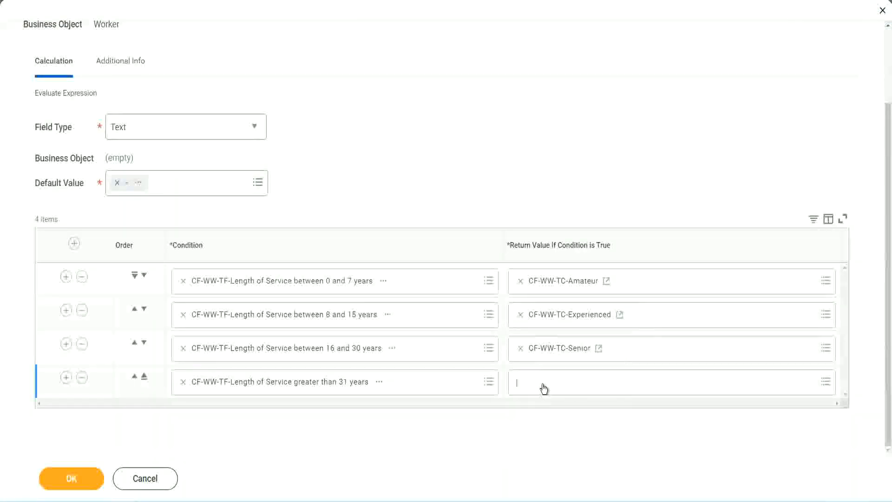
click(552, 361)
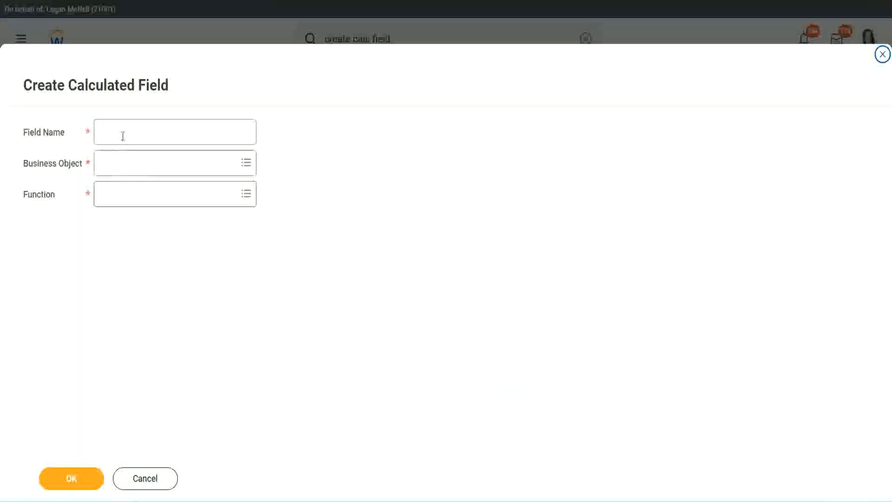
click(124, 134)
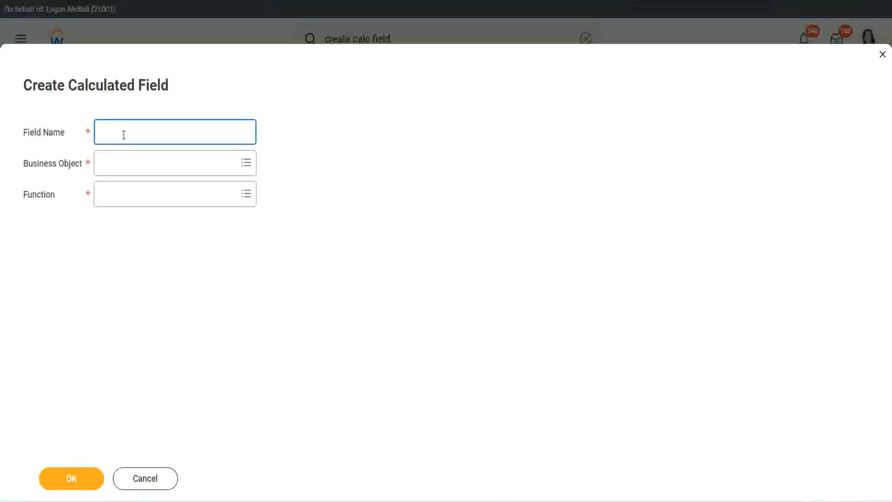
key(ctrl+v)
double_click(151, 132)
text(Le)
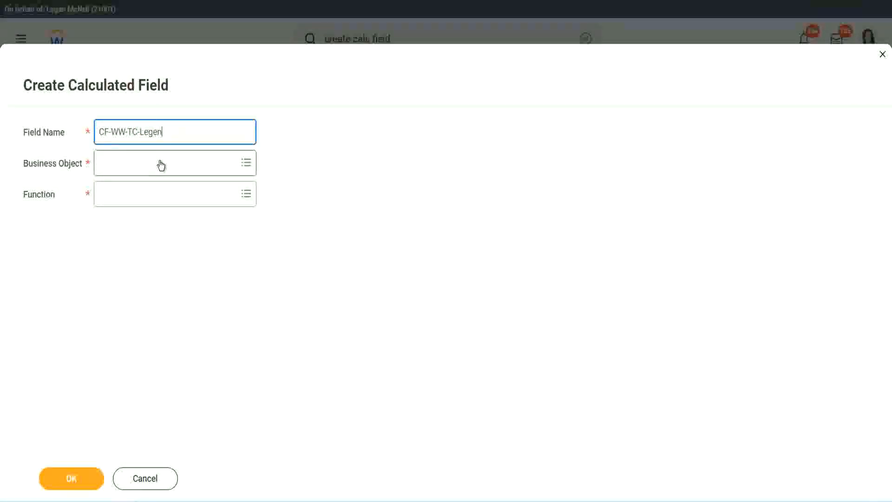
Step: Set the CF-WW-TC-Legend field's business object to Global and its function to Text Constant, and continue to the calculation settings
click(125, 168)
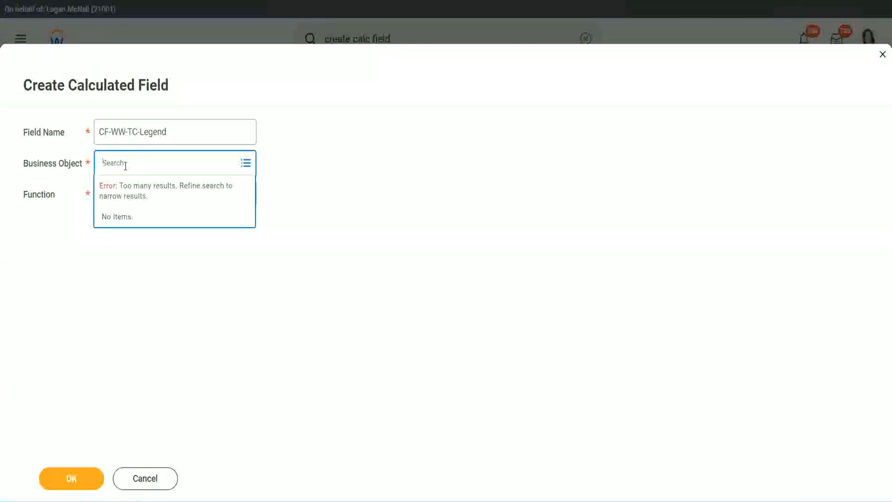
text(Global)
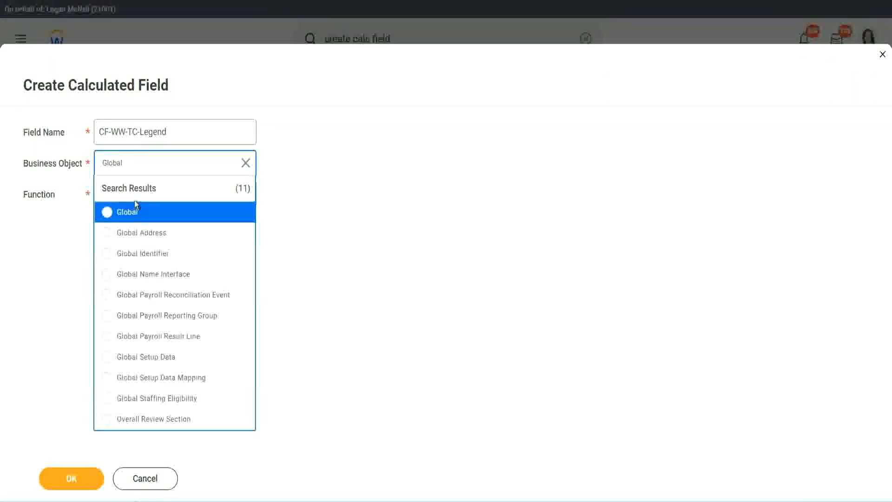
click(133, 215)
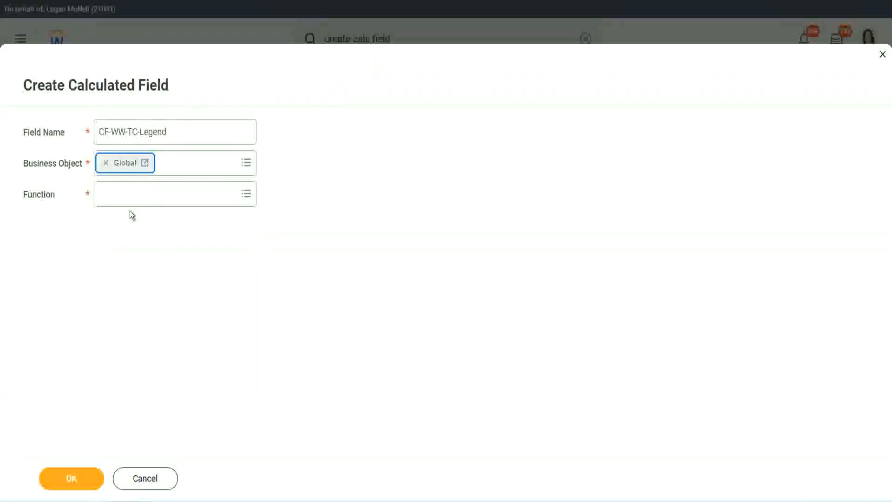
click(128, 192)
text(tc)
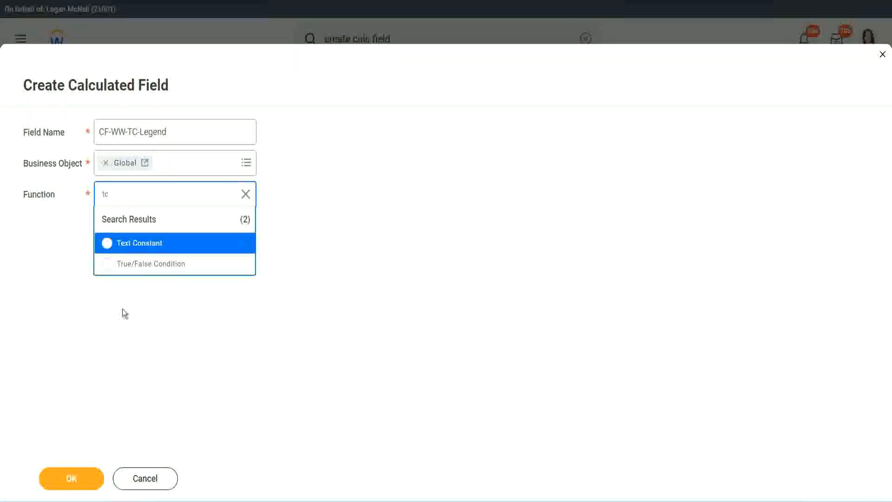
click(171, 245)
click(65, 480)
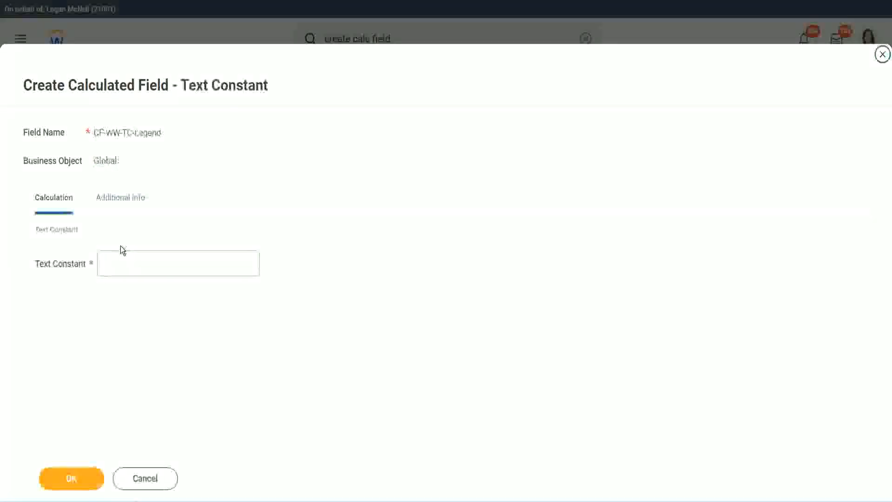
Step: Set the text constant to Legend and save it as the fourth row's return value
click(115, 264)
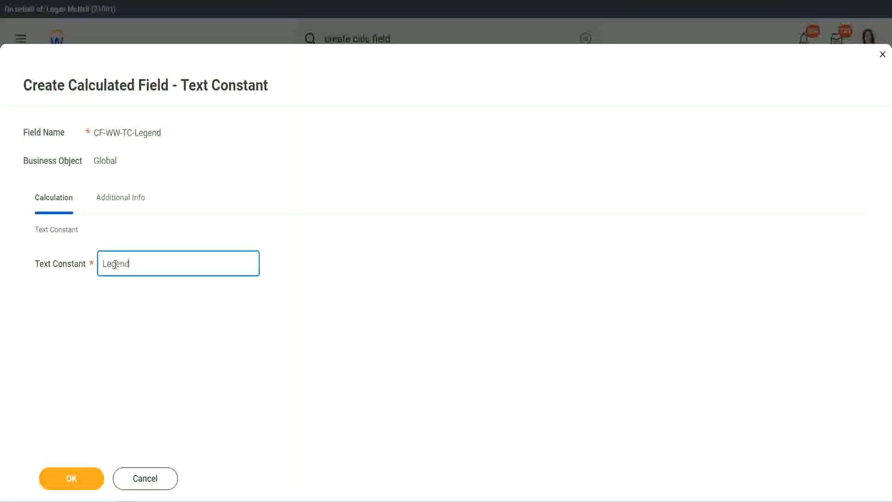
text(Legend)
click(76, 480)
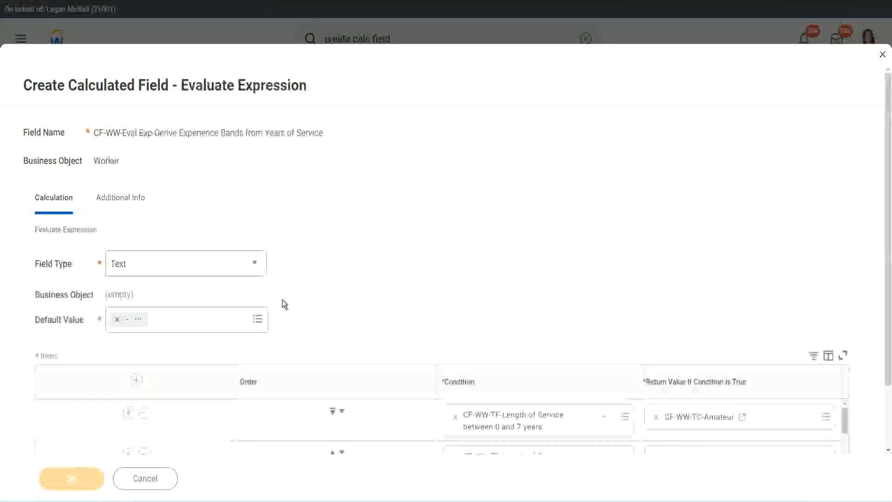
Step: Review the four conditions with their return values and save the Evaluate Expression calculated field
scroll(473, 249, down, 3)
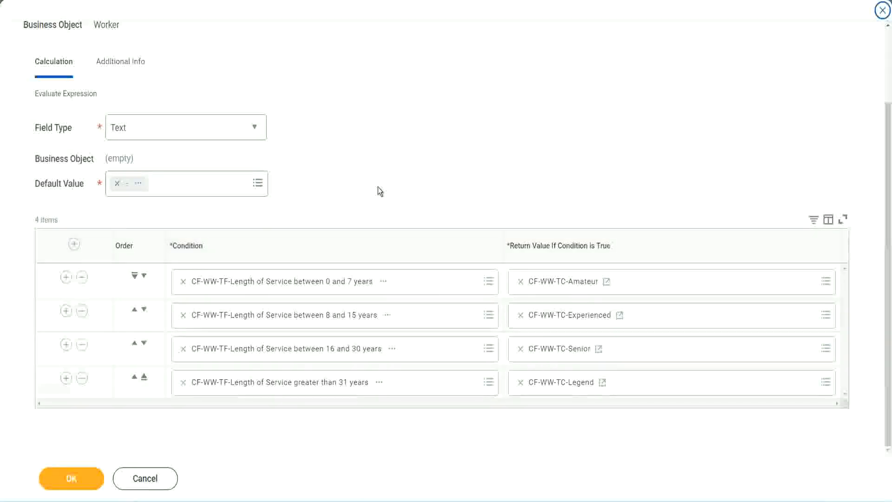
scroll(378, 187, up, 3)
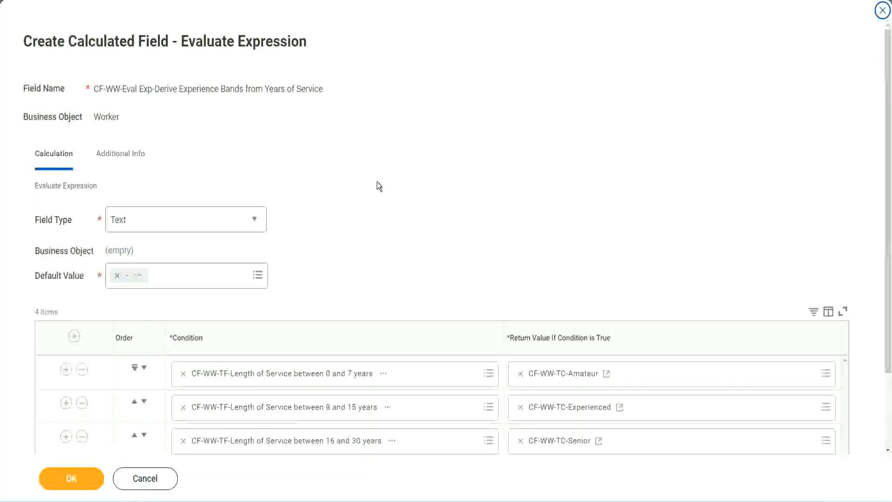
scroll(377, 182, down, 2)
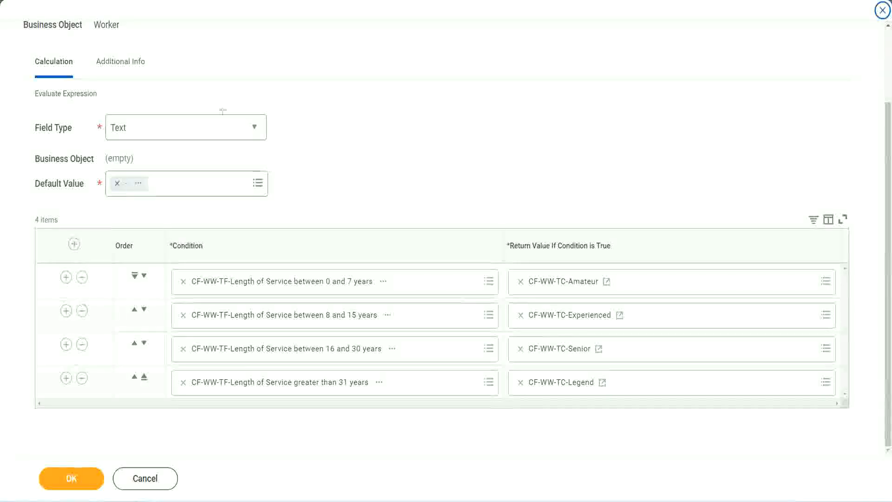
drag(571, 131, 578, 218)
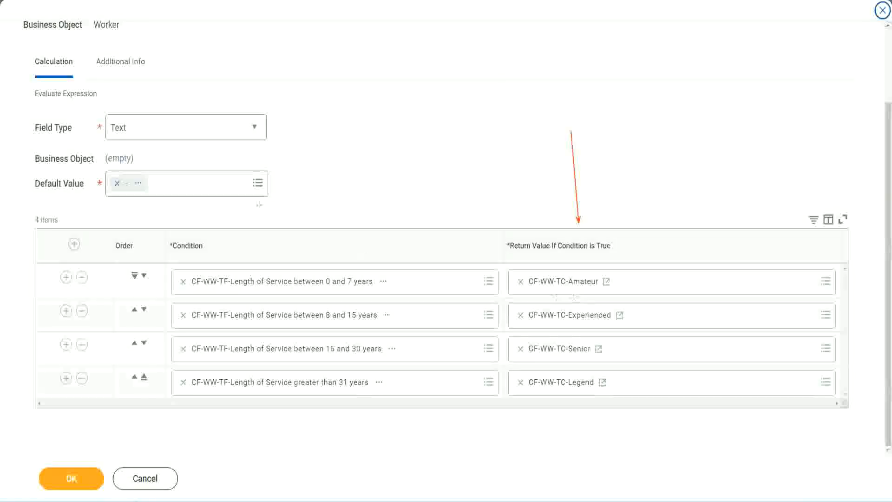
drag(111, 79, 115, 112)
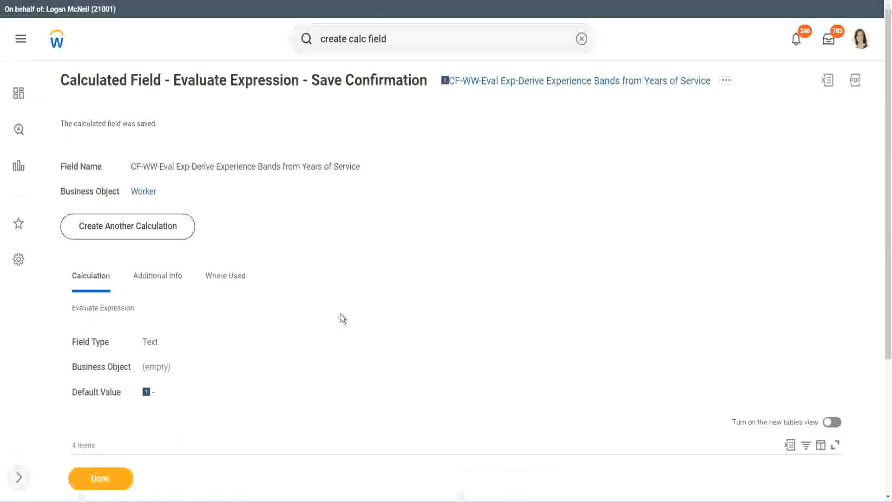
Step: Check the saved field's condition table and copy the name of the experience bands calculated field
scroll(341, 314, down, 4)
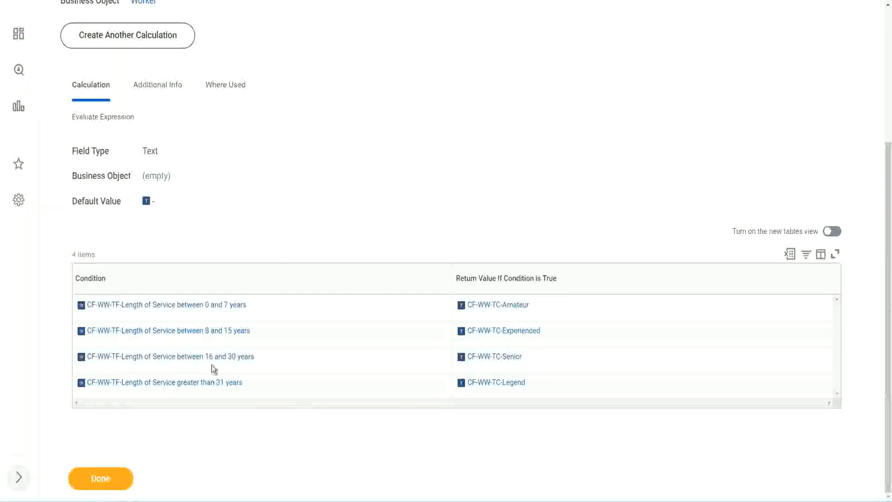
scroll(251, 281, up, 4)
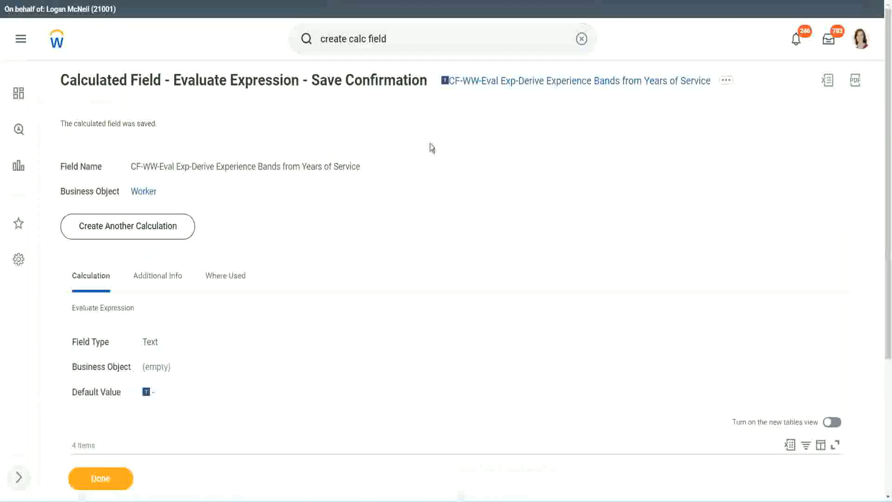
right_click(523, 89)
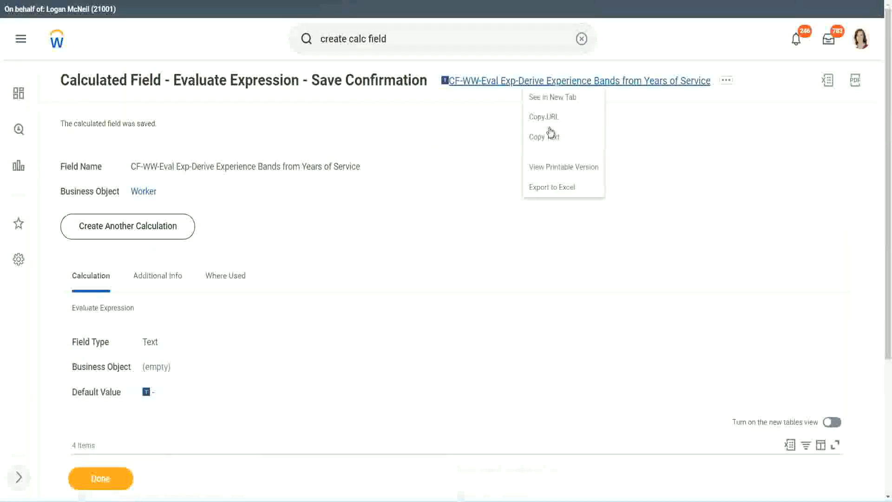
click(549, 146)
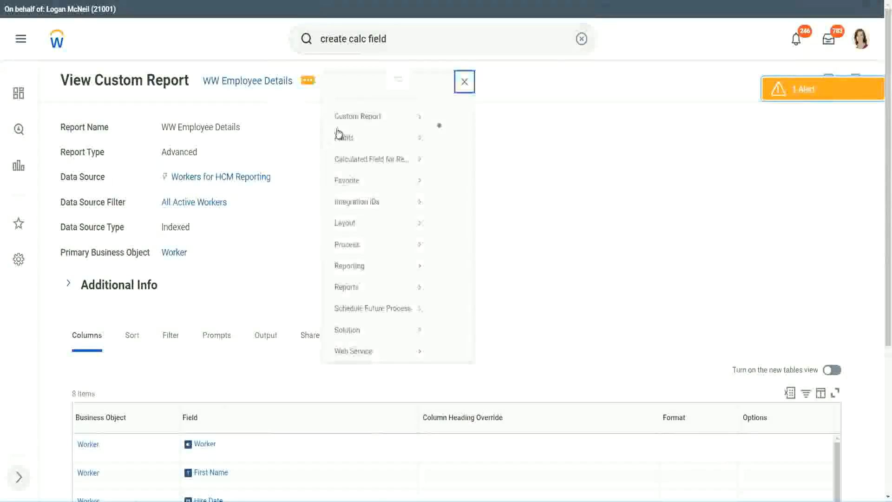
Step: Open the WW Employee Details custom report for editing and add an empty Worker row as its last column
mouse_move(339, 131)
click(449, 131)
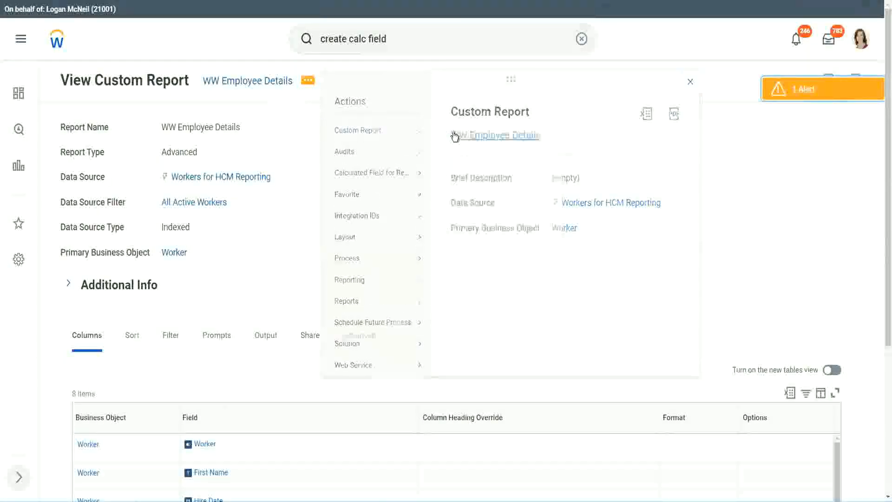
scroll(324, 200, down, 5)
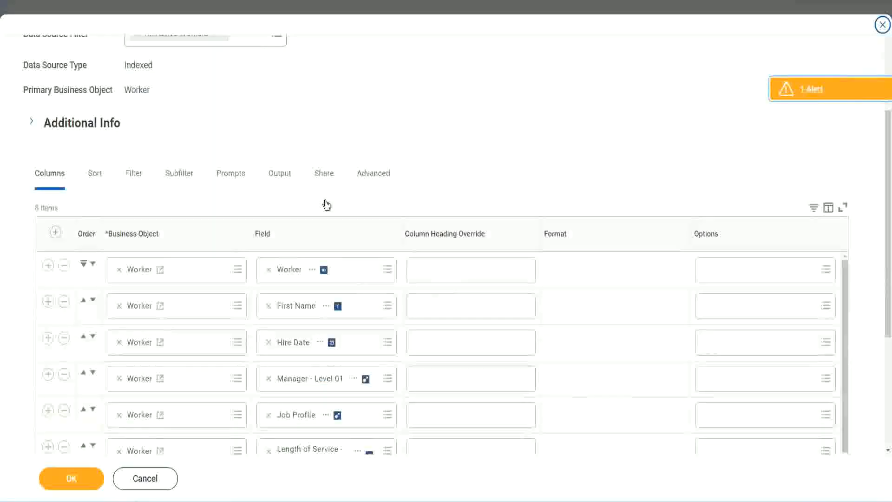
scroll(328, 223, down, 2)
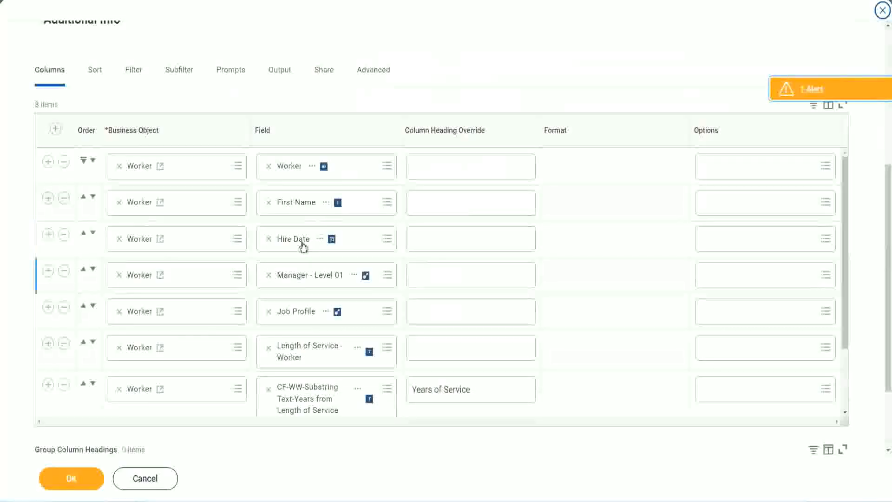
click(48, 386)
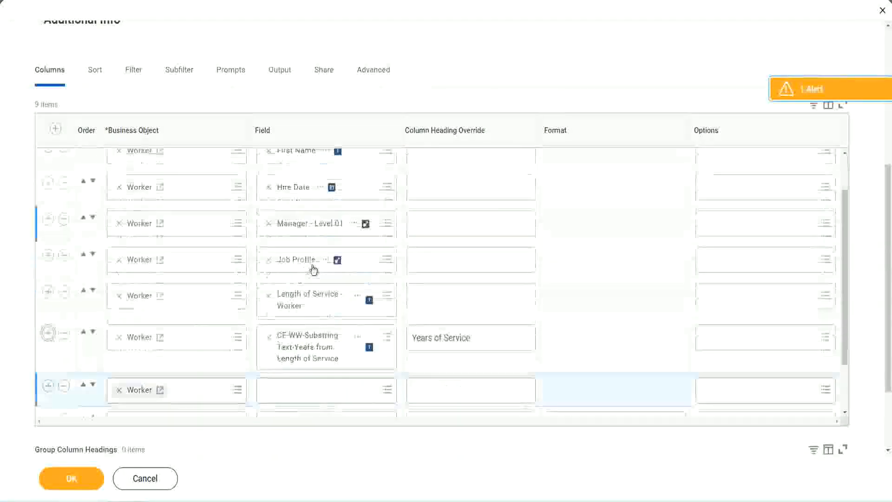
scroll(313, 269, down, 5)
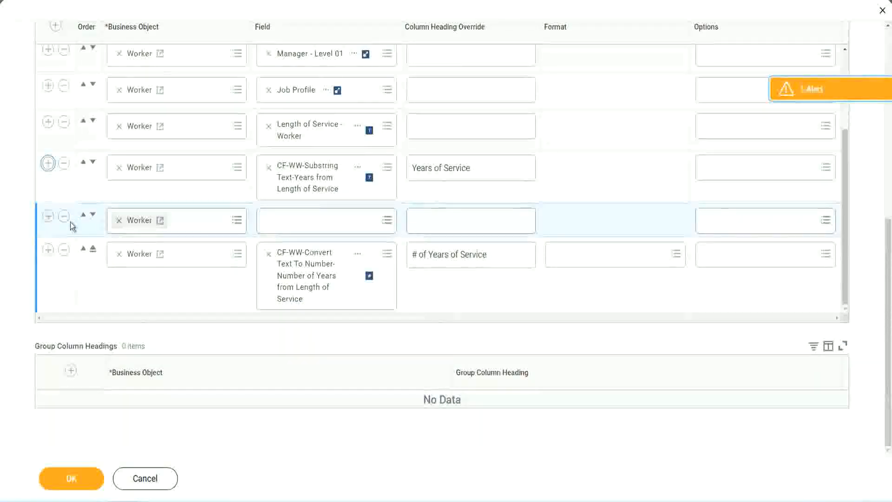
click(93, 215)
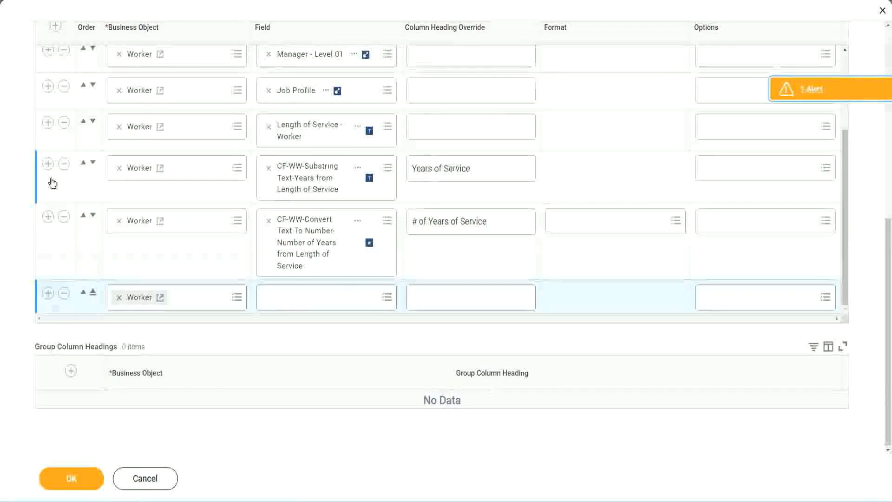
Step: Remove the Years of Service substring column and set the last row's field to CF-WW-Eval Exp-Derive Experience Bands from Years of Service
click(65, 165)
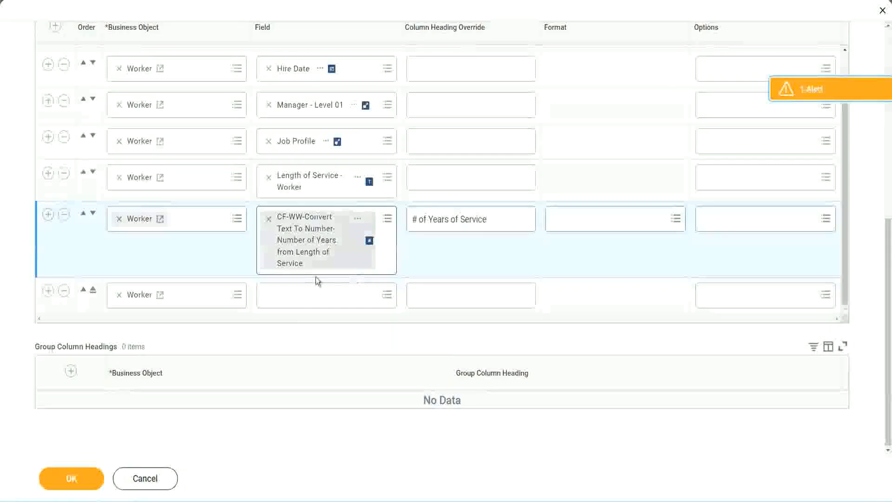
click(292, 298)
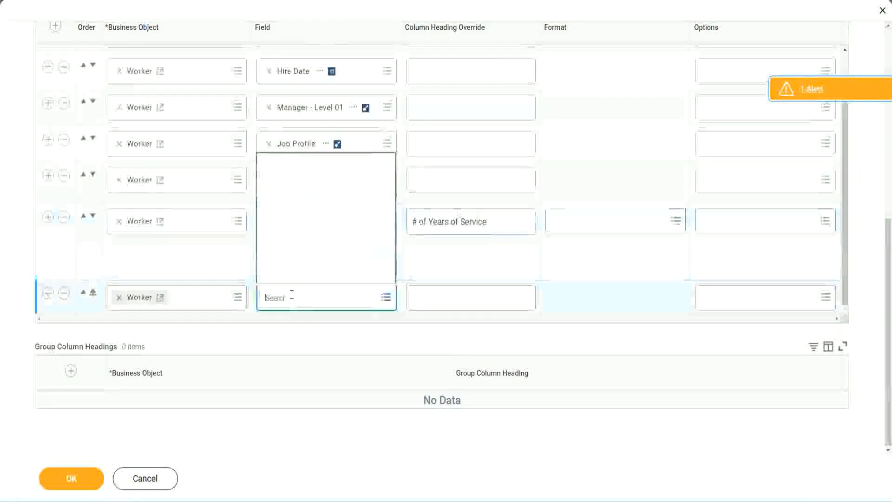
key(ctrl+v)
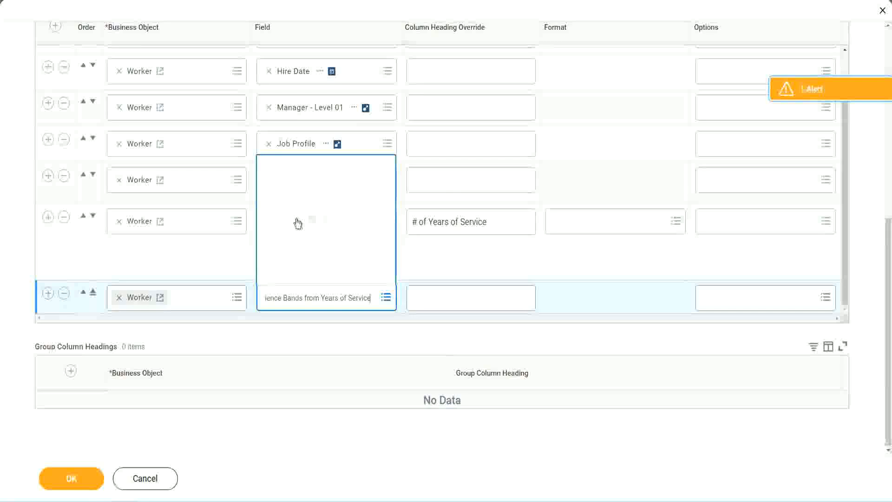
Step: Override the new column's heading with Experience Bands and save the report definition
click(454, 268)
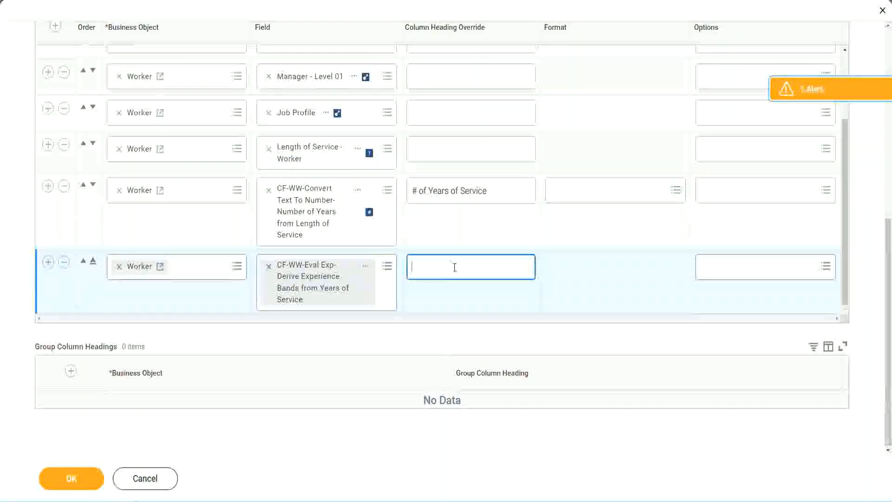
text(Experience B)
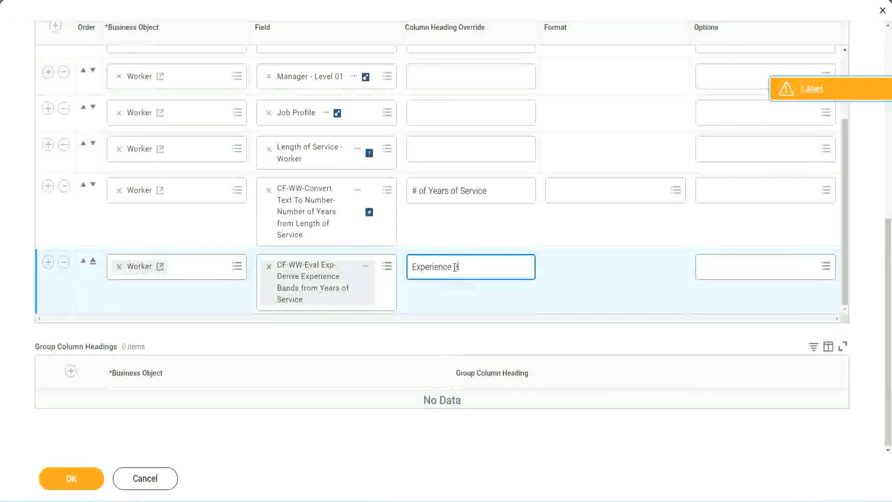
text(ands)
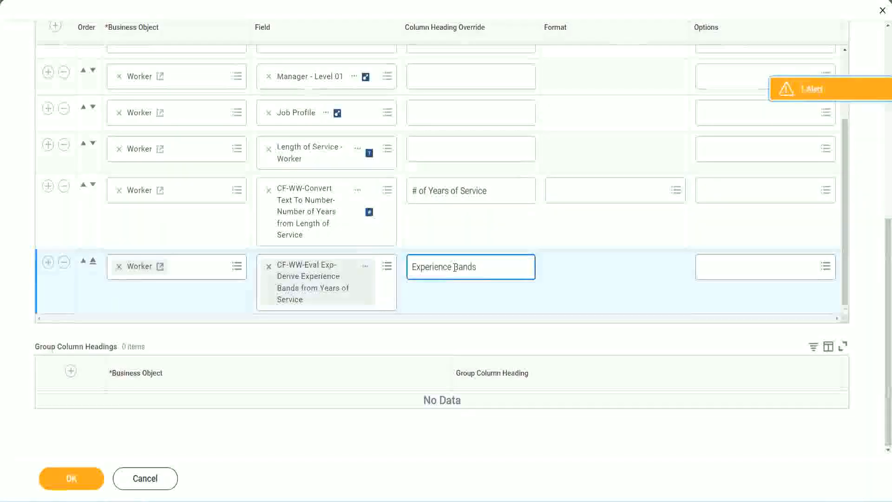
click(83, 481)
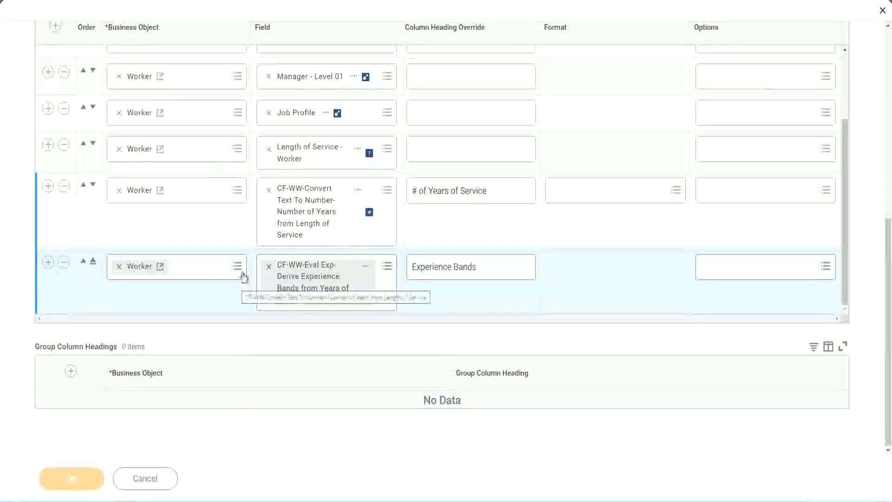
Step: Run the WW Employee Details report with the worker type, employee type and contingent worker type prompts left blank
scroll(259, 334, down, 5)
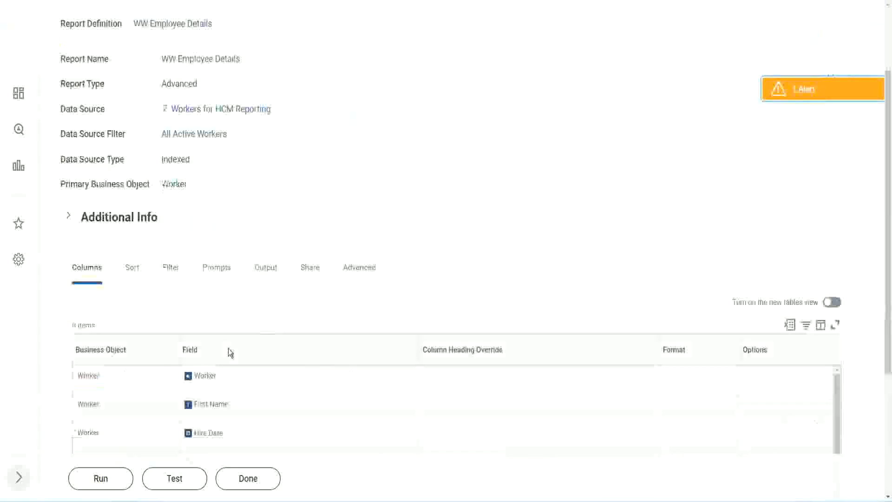
click(96, 480)
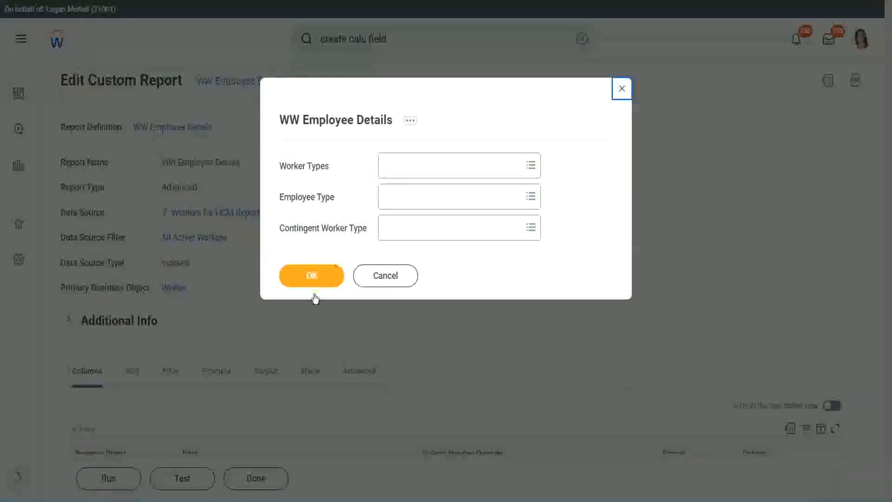
click(327, 268)
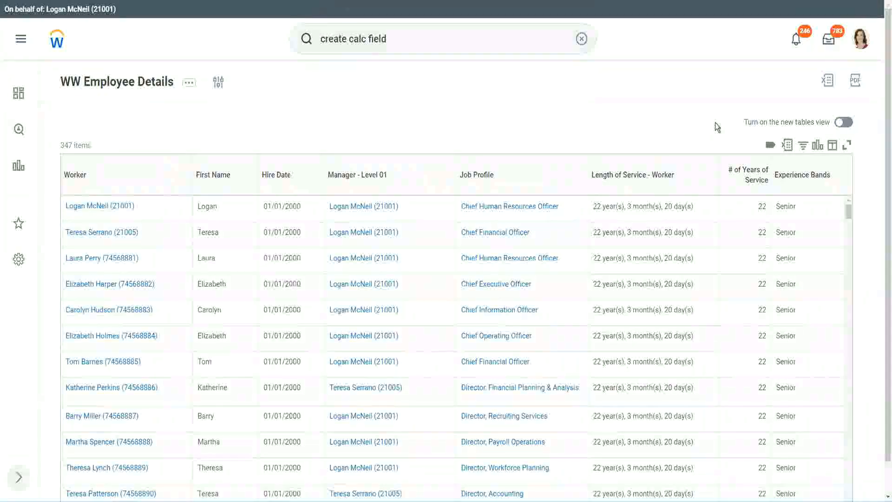
Step: Compare the first worker's years of service and experience band with the band ranges noted in Notepad++
scroll(716, 128, down, 1)
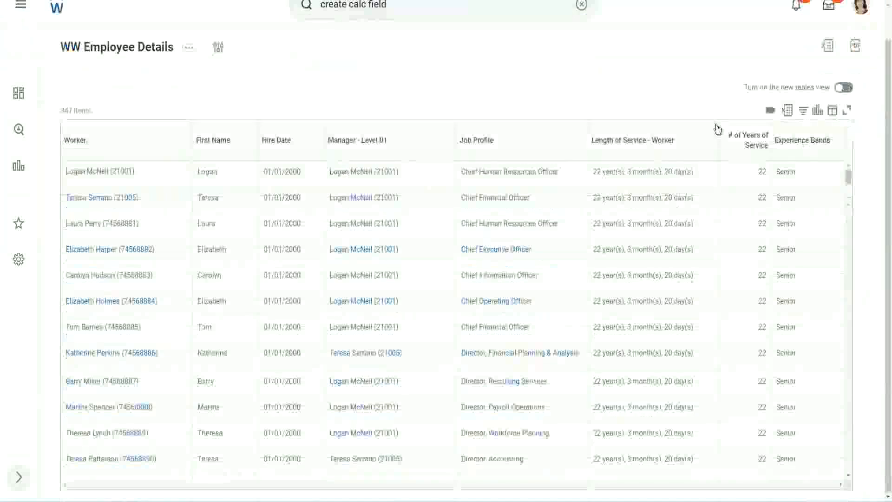
double_click(762, 172)
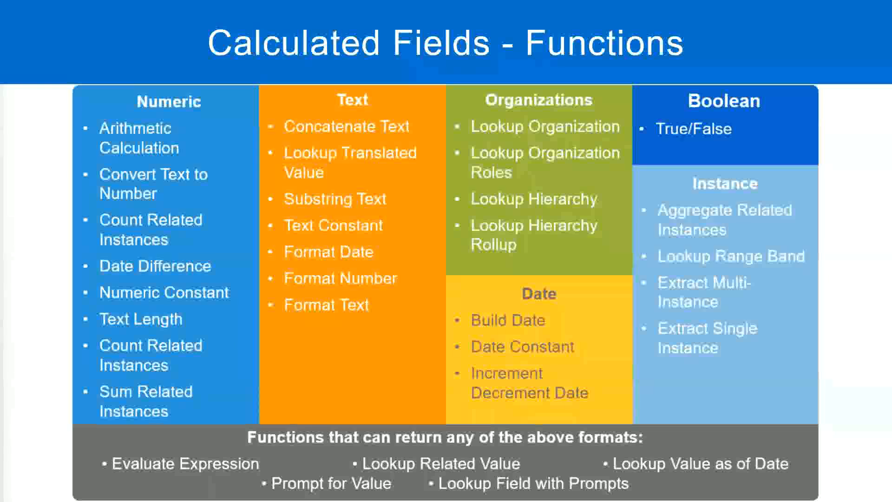
key(alt+Tab)
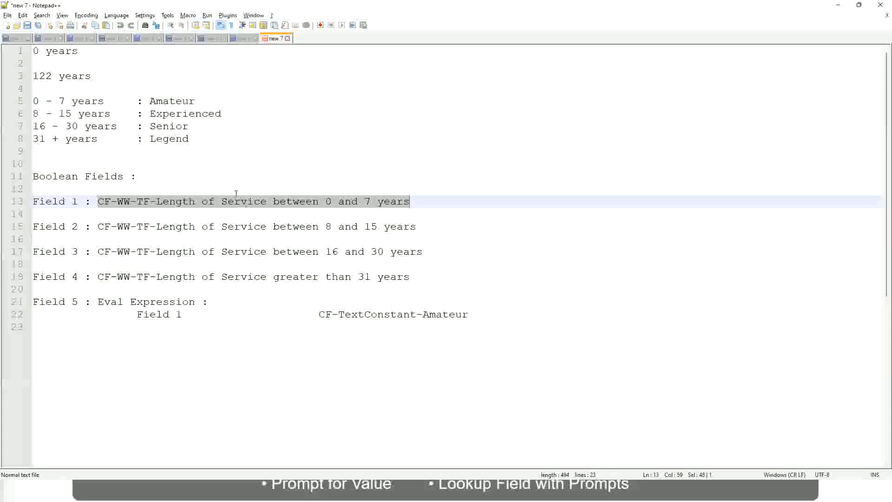
click(139, 164)
click(155, 125)
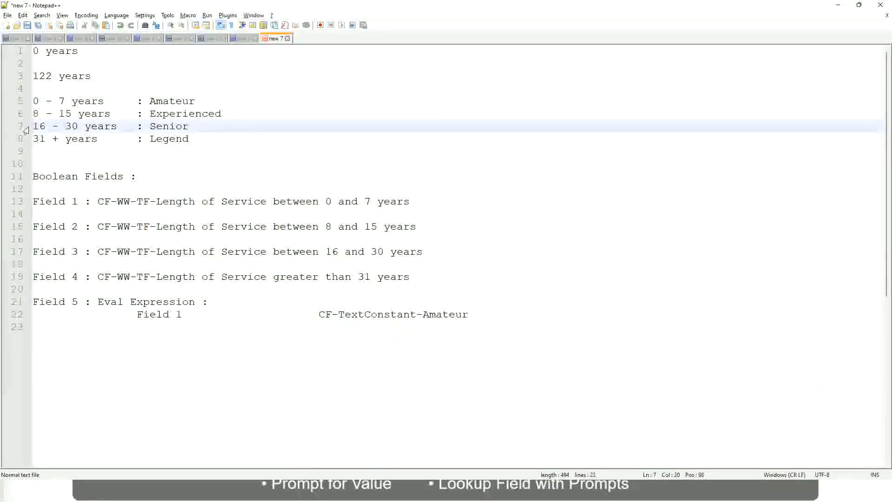
drag(31, 128, 121, 133)
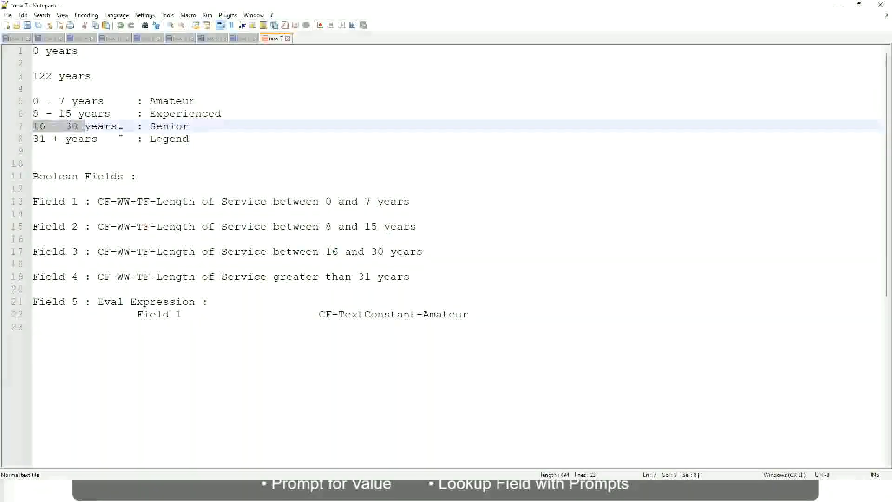
double_click(166, 126)
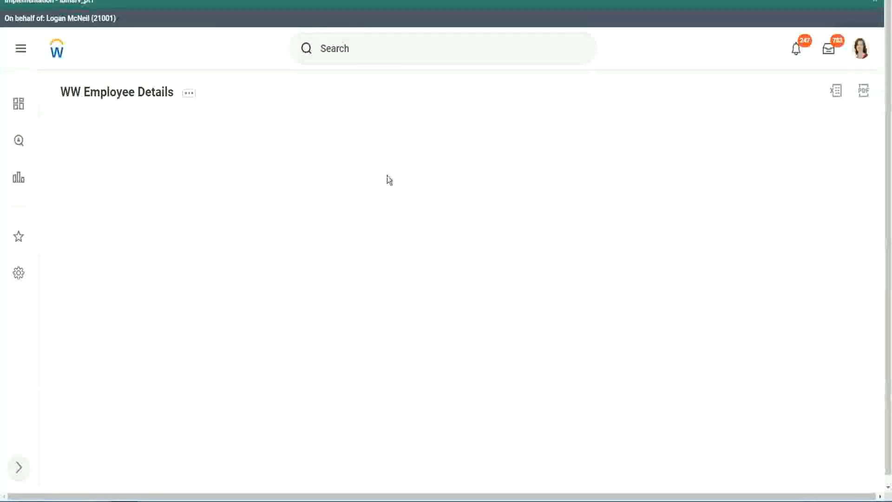
Step: Return to the Workday report and check years of service against experience bands down the list of workers
scroll(769, 281, down, 2)
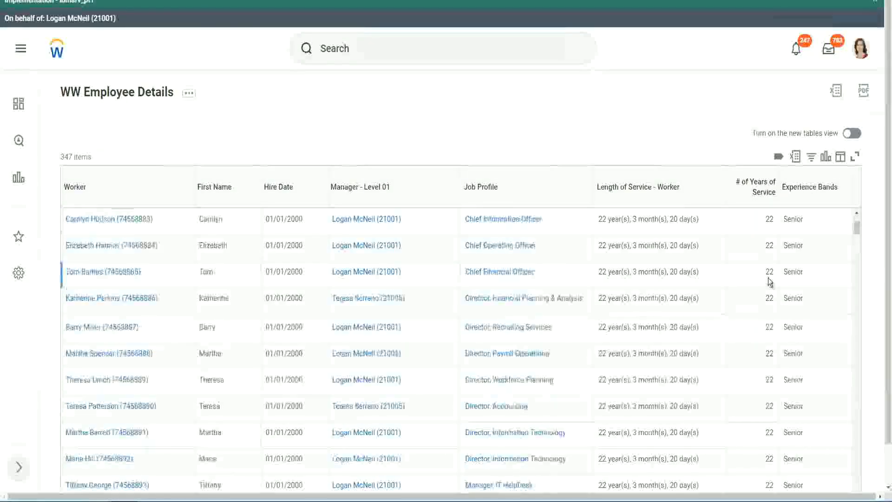
scroll(771, 282, down, 5)
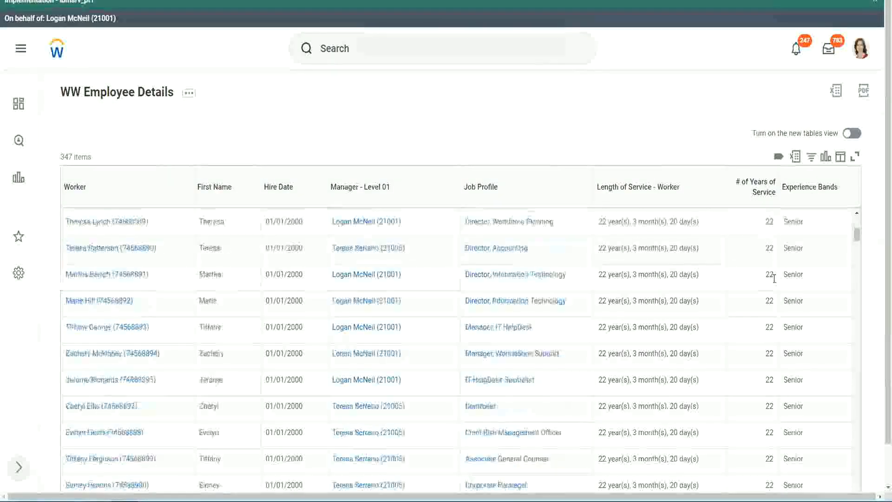
scroll(777, 308, down, 5)
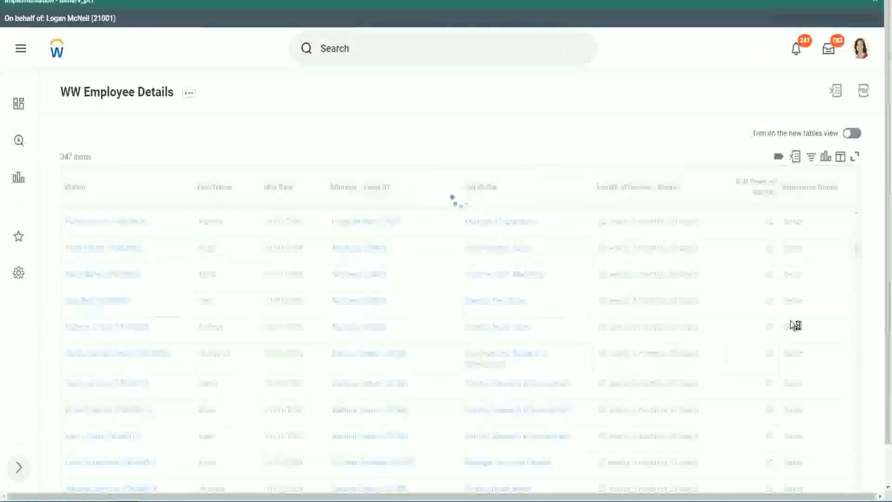
scroll(790, 320, down, 1)
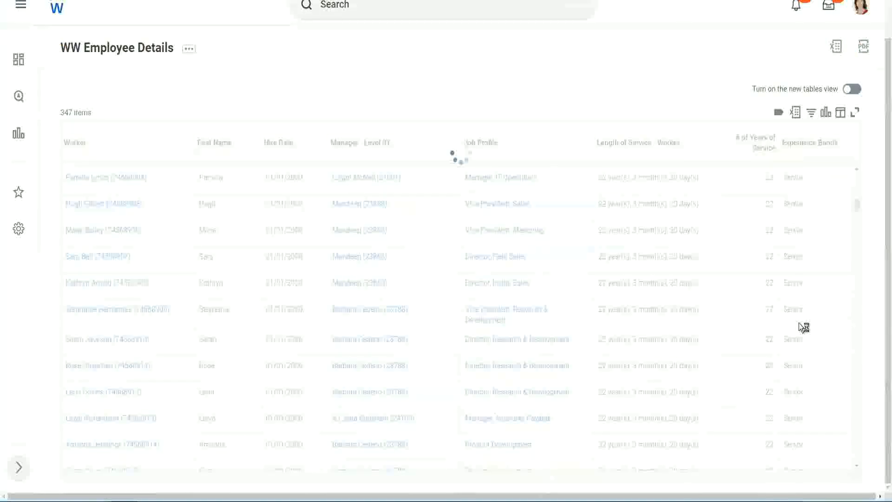
scroll(826, 261, down, 5)
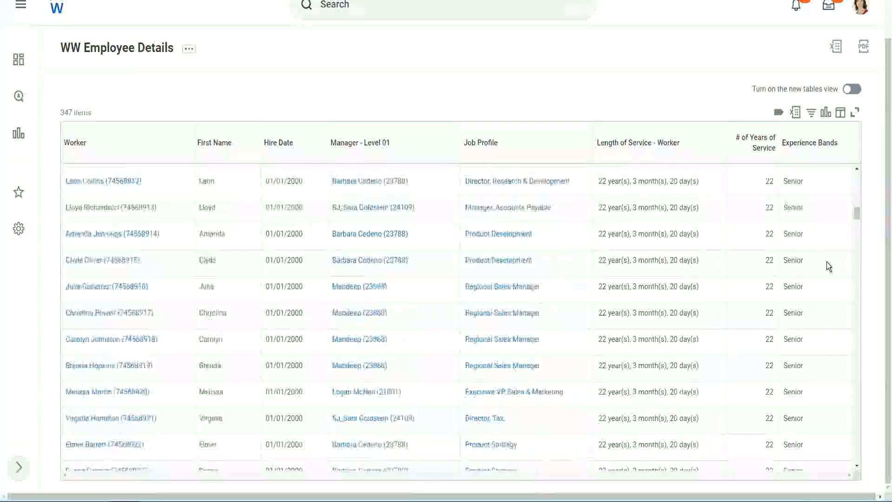
scroll(826, 262, down, 4)
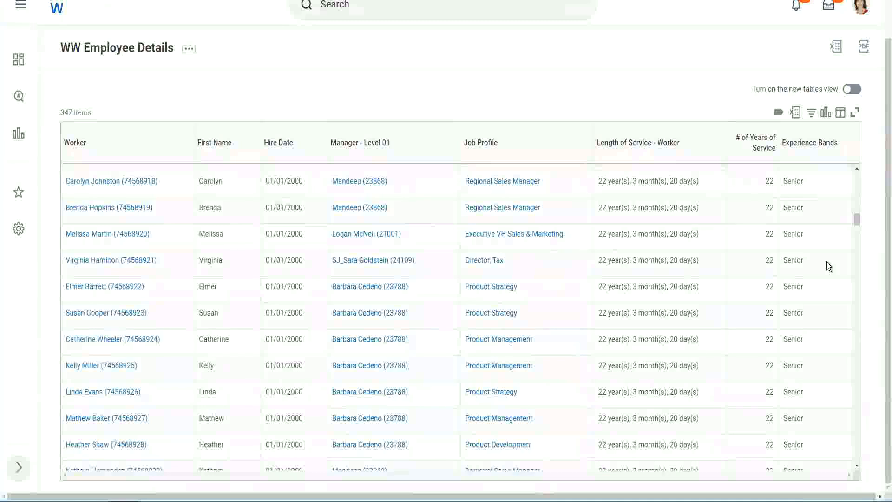
scroll(826, 261, down, 5)
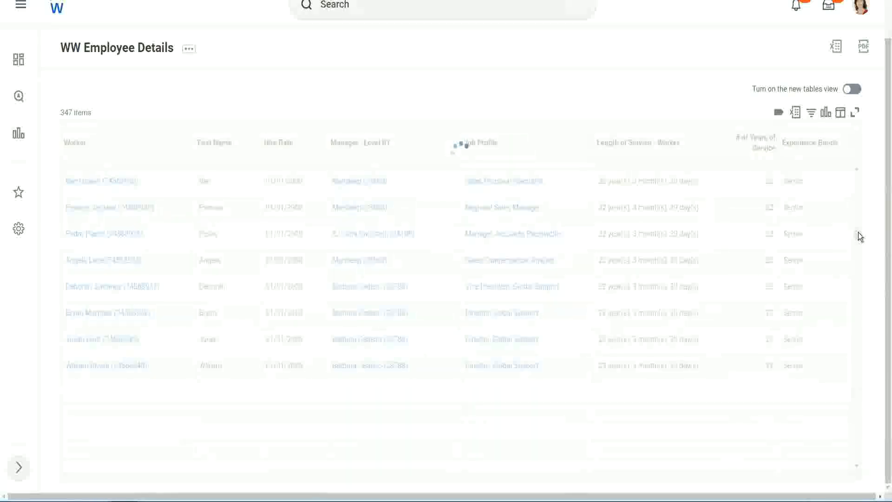
Step: Filter the Experience Bands column for values containing Amateur
click(813, 152)
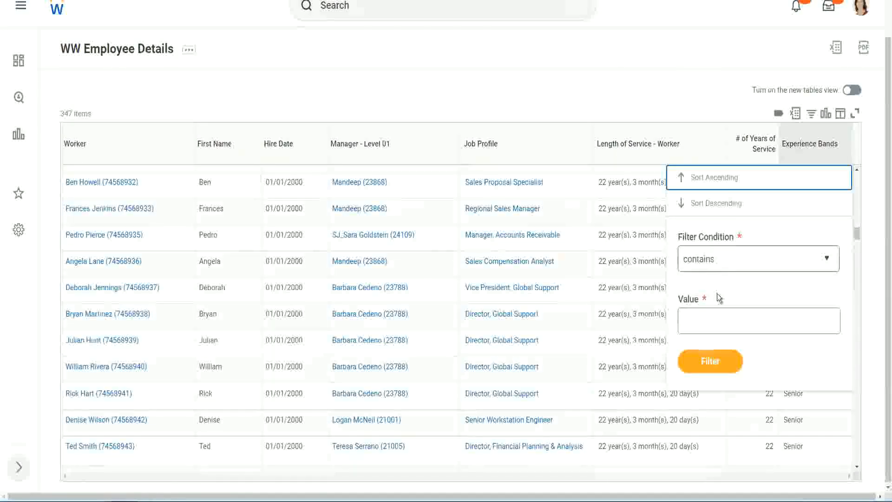
click(707, 312)
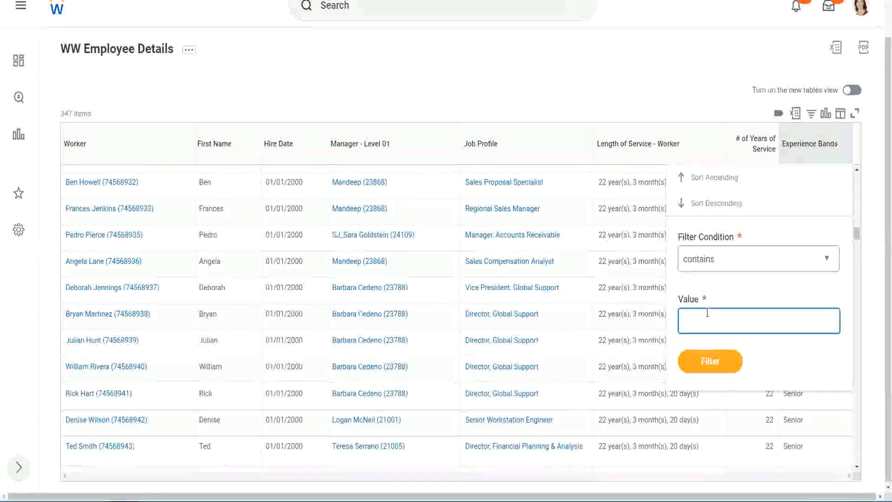
text(Amate)
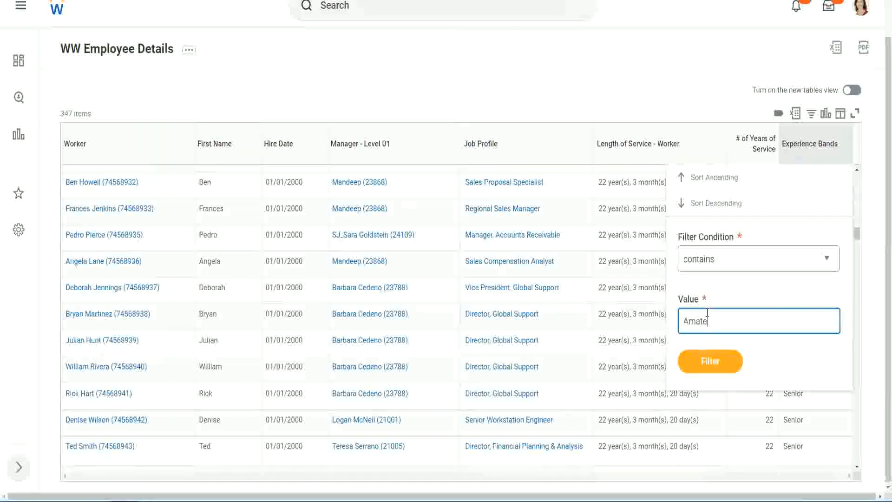
text(ur)
click(704, 366)
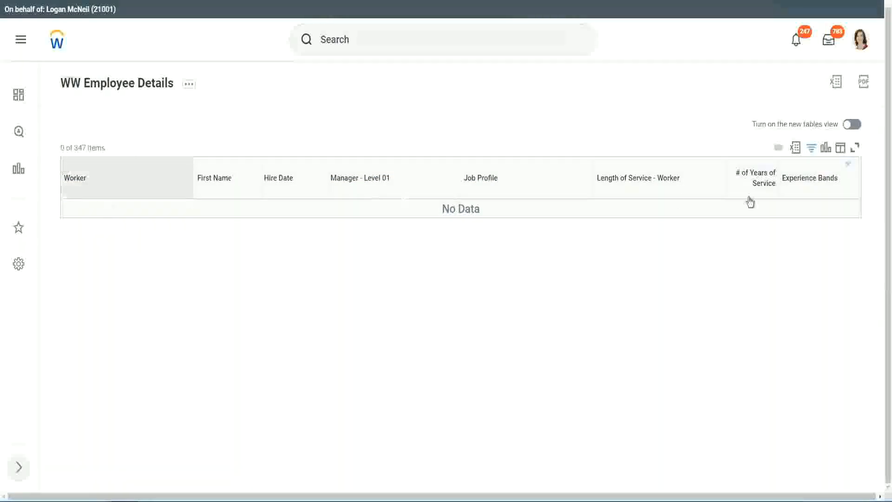
Step: Change the Experience Bands filter to Legend and check the hire dates and years of service of the filtered workers
click(808, 180)
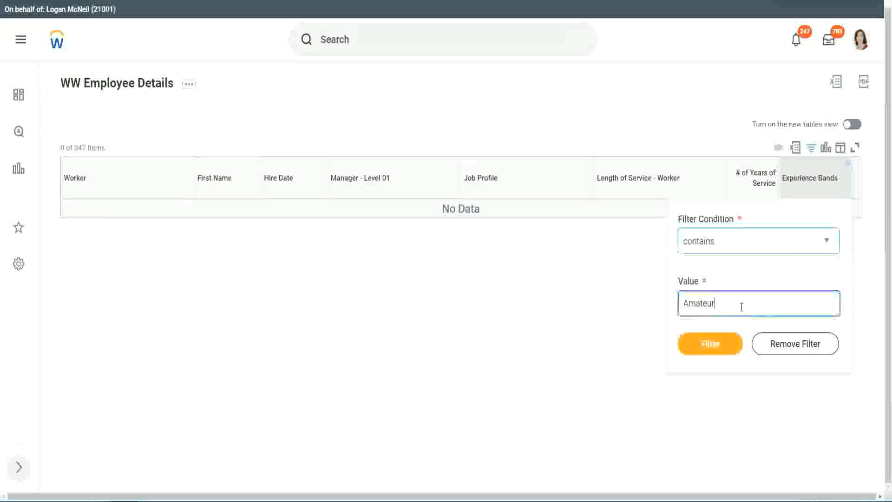
drag(718, 304, 636, 305)
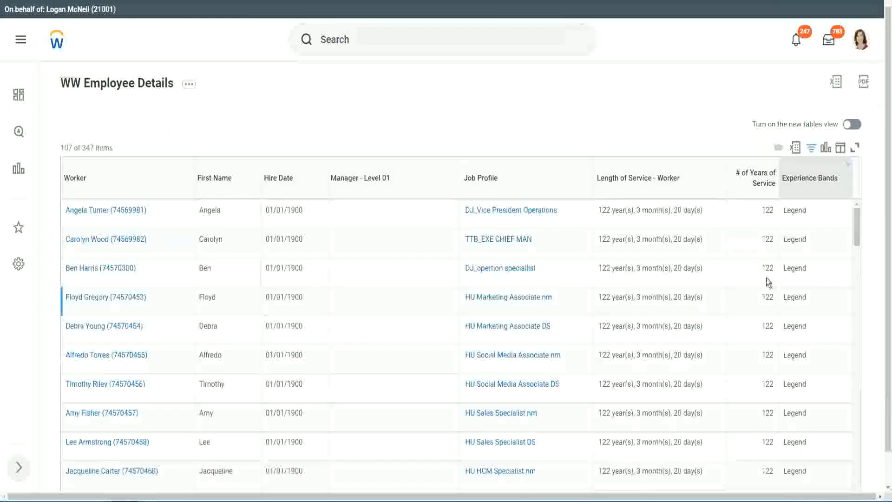
scroll(765, 277, down, 15)
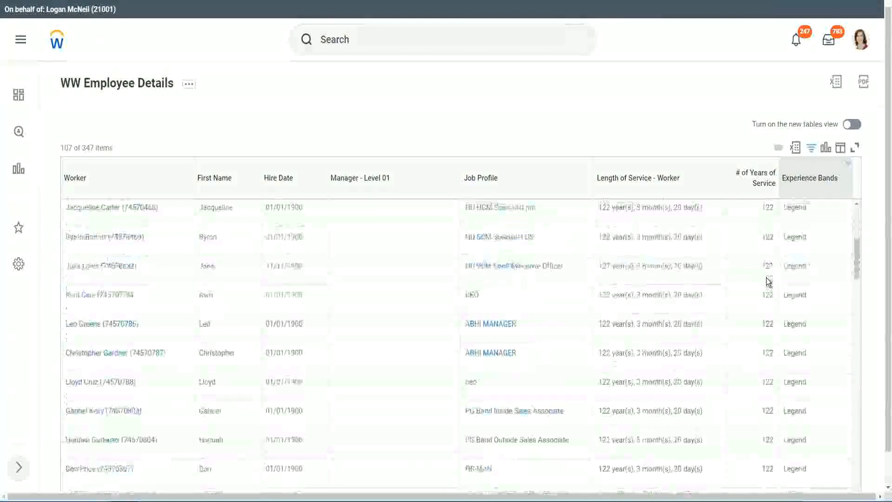
scroll(765, 277, down, 3)
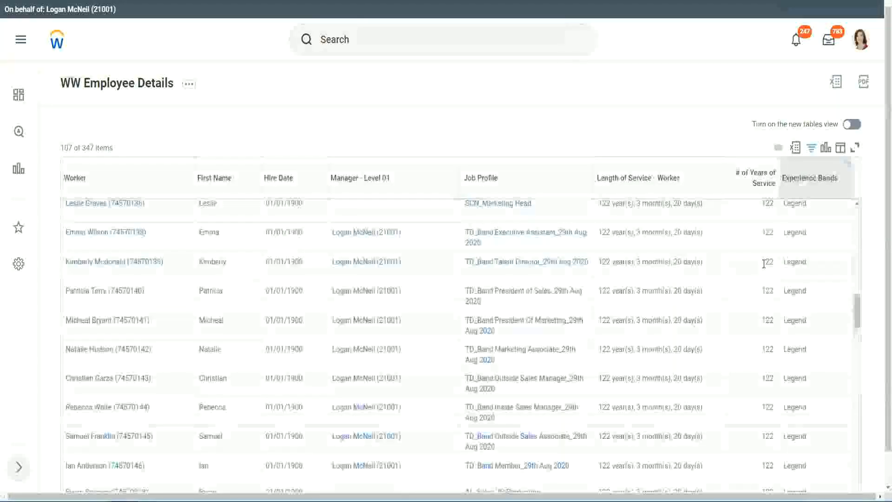
scroll(762, 265, down, 10)
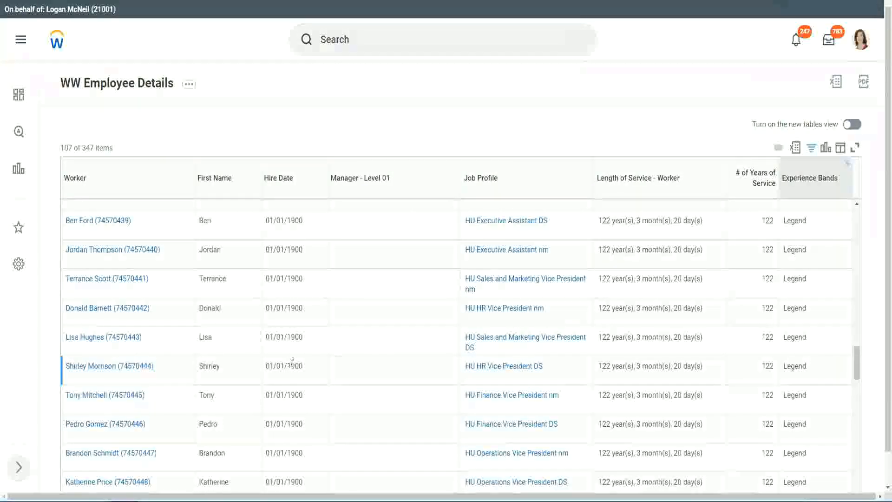
double_click(295, 366)
scroll(758, 349, down, 5)
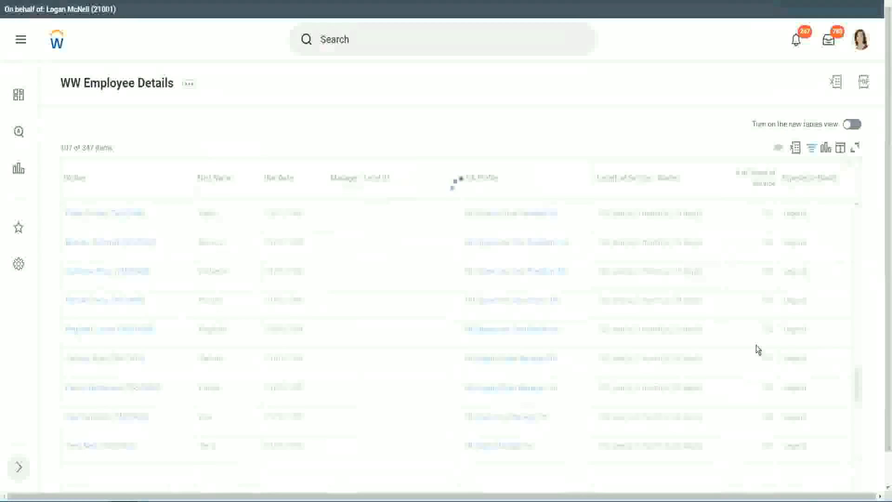
scroll(756, 345, down, 5)
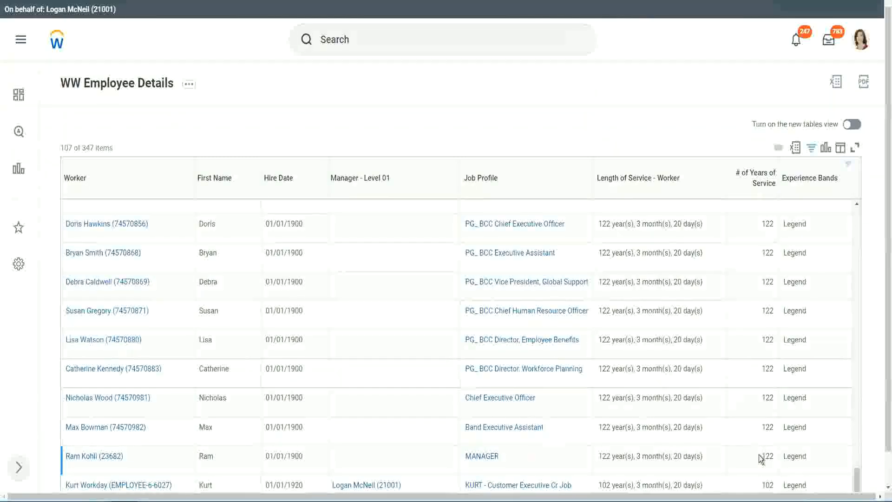
double_click(768, 485)
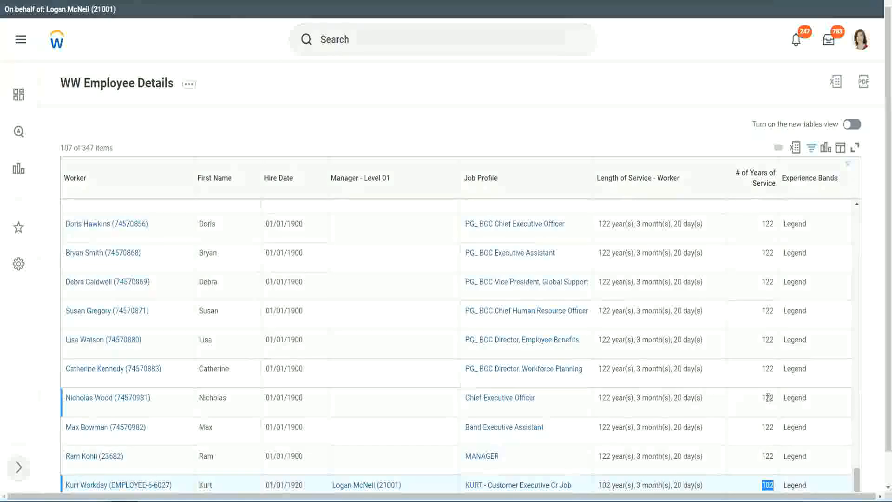
Step: Change the Experience Bands column filter to values containing Experienced
drag(767, 397, 773, 398)
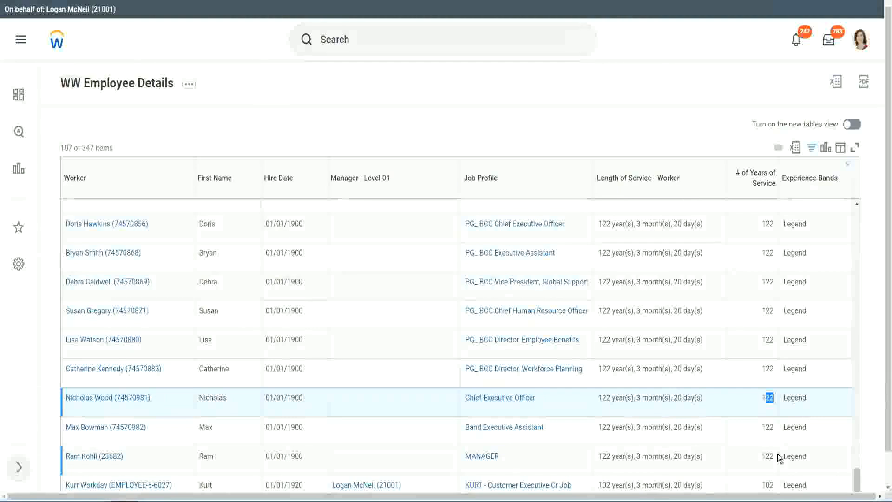
click(748, 369)
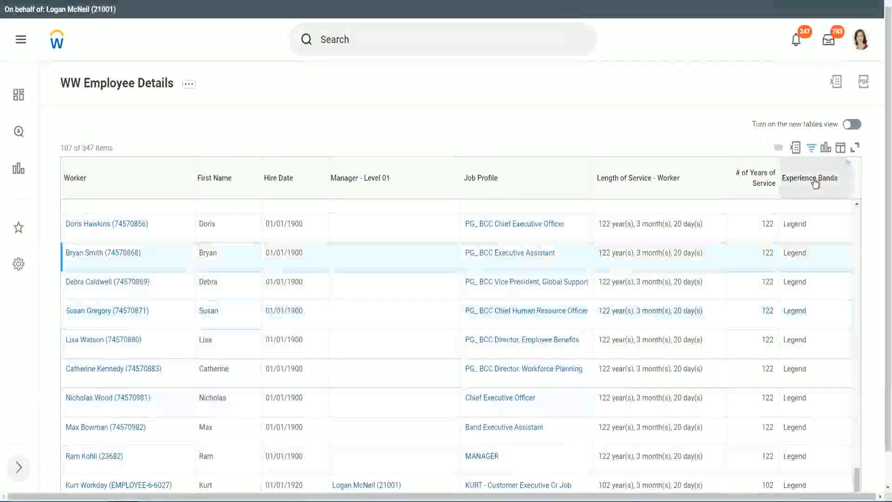
click(816, 200)
click(727, 360)
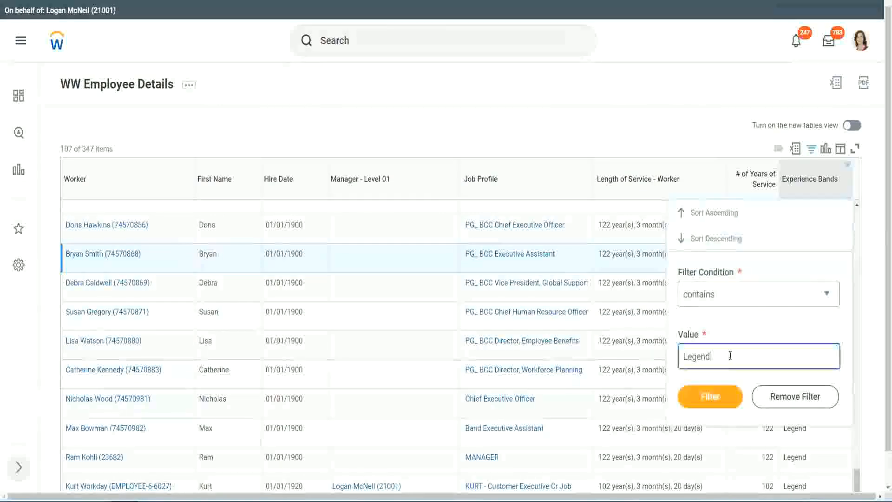
double_click(699, 353)
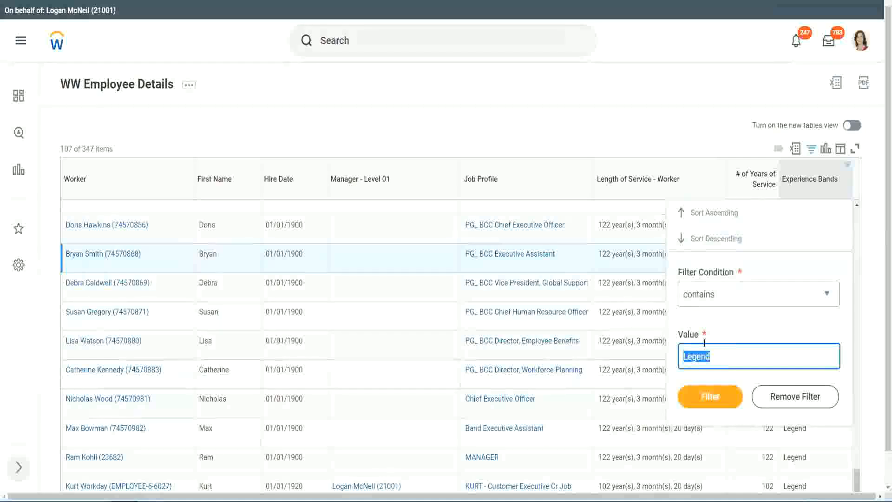
text(Ex)
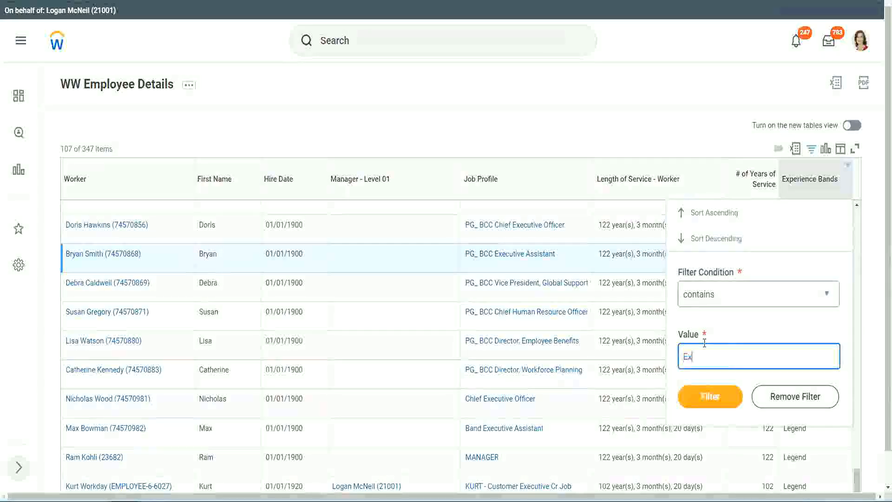
text(perienced)
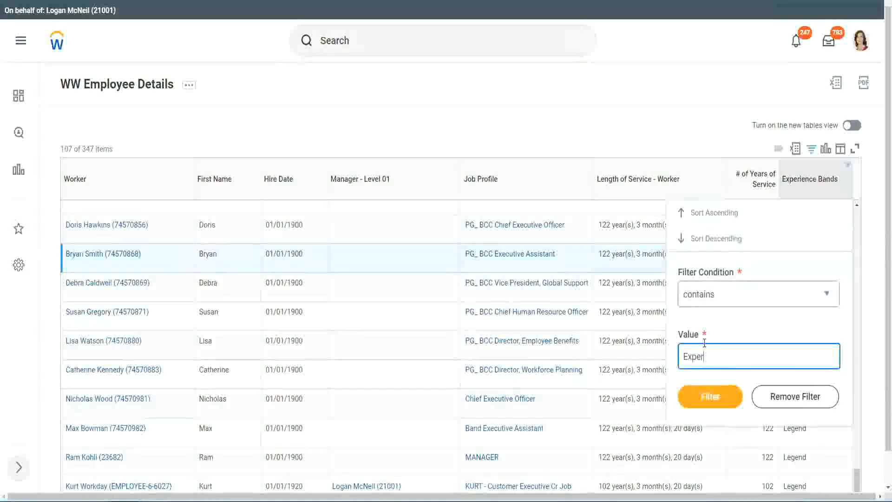
click(709, 402)
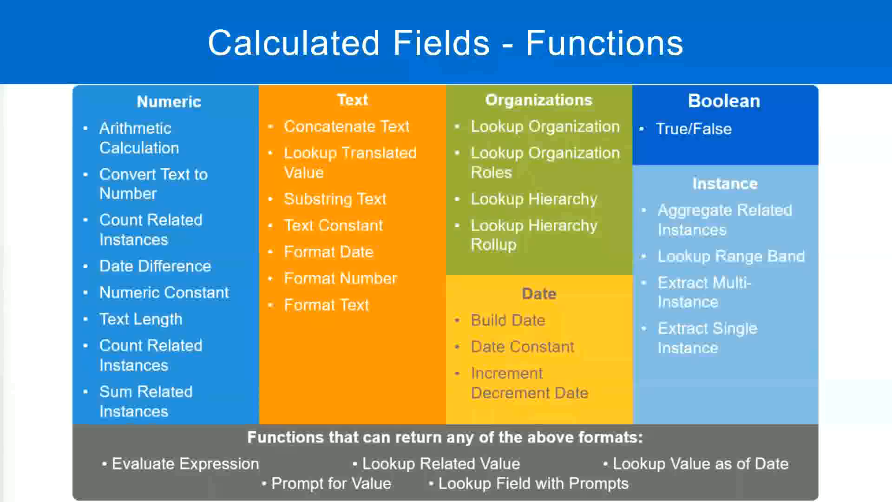
Step: Switch to Notepad++ and review the range of years noted for the Experienced band
key(alt+Tab)
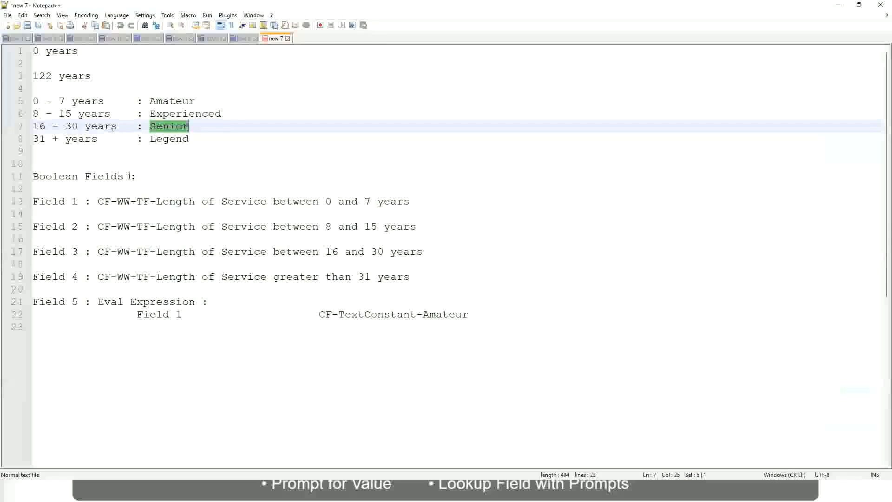
click(72, 114)
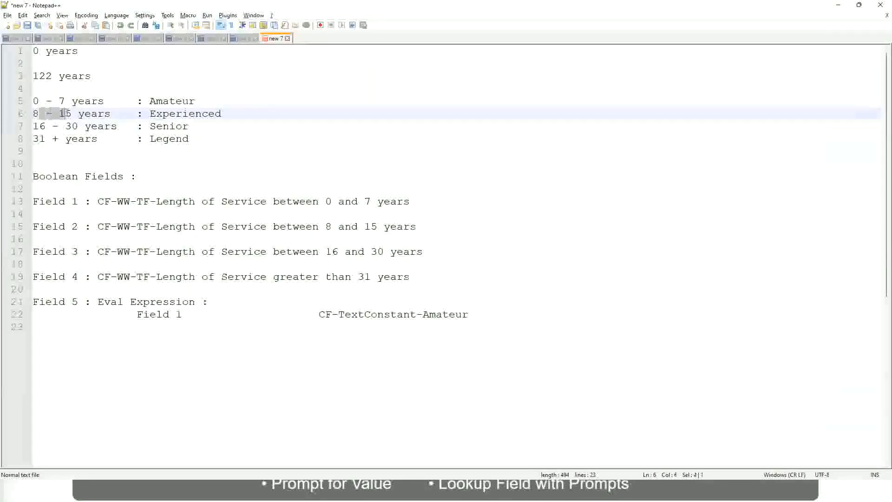
click(102, 114)
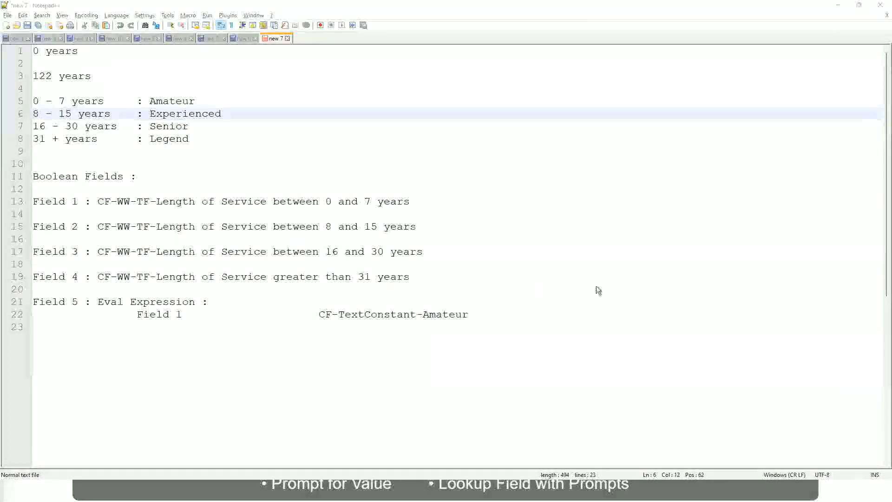
Step: Return to the Workday report and check the filtered workers' years of service against the Experienced band down the list
key(alt+Tab)
scroll(771, 343, down, 4)
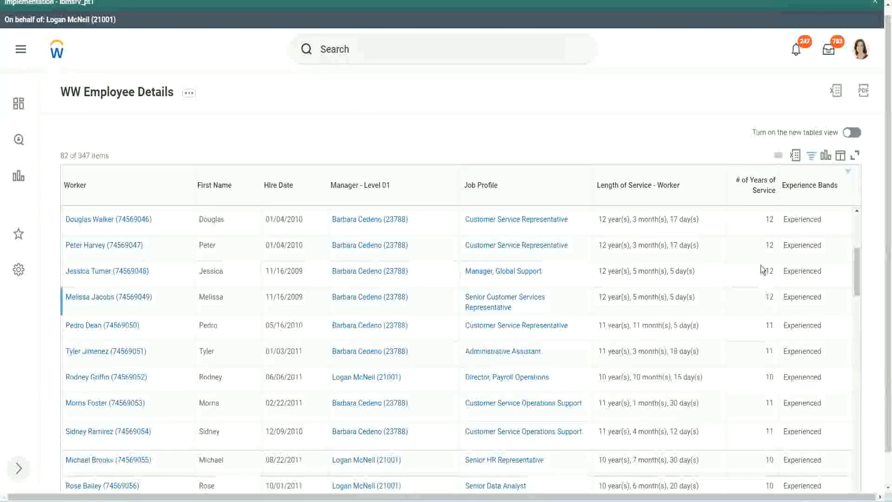
double_click(773, 247)
double_click(801, 246)
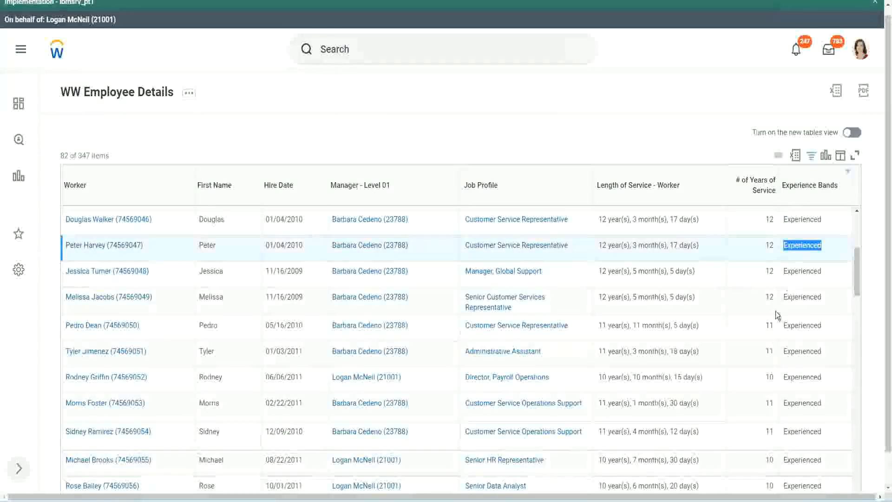
scroll(770, 327, down, 2)
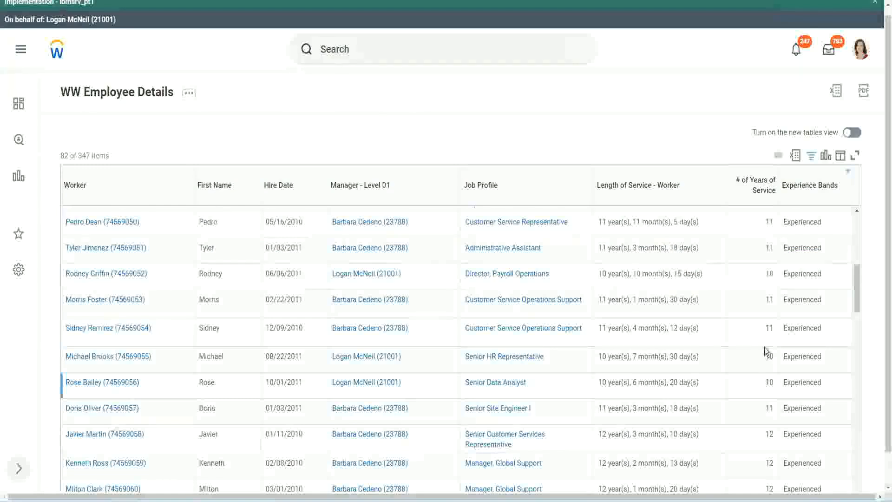
click(769, 328)
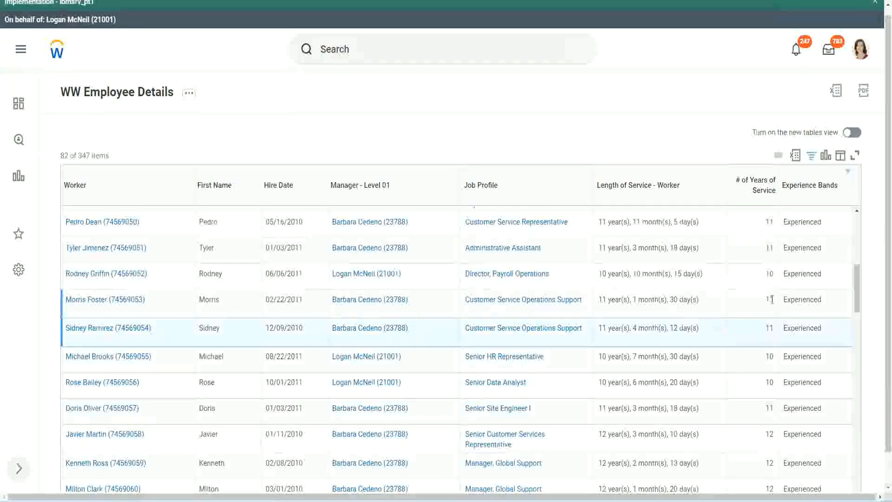
click(810, 297)
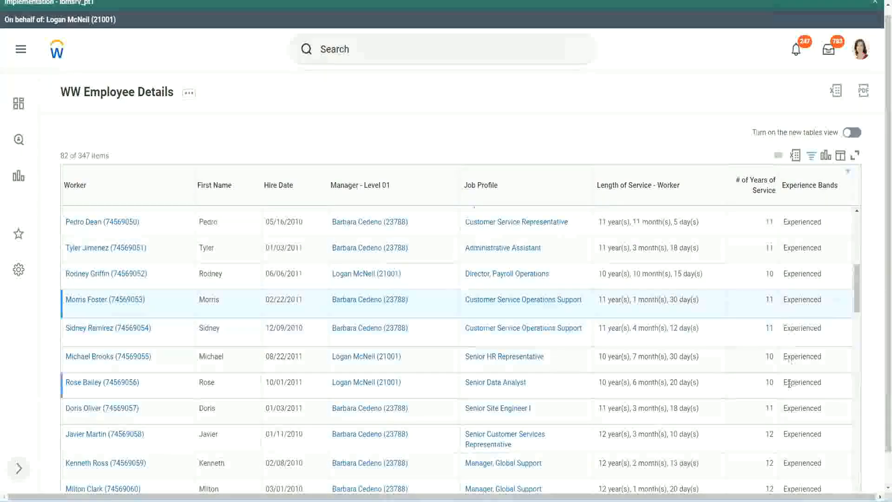
scroll(788, 383, down, 10)
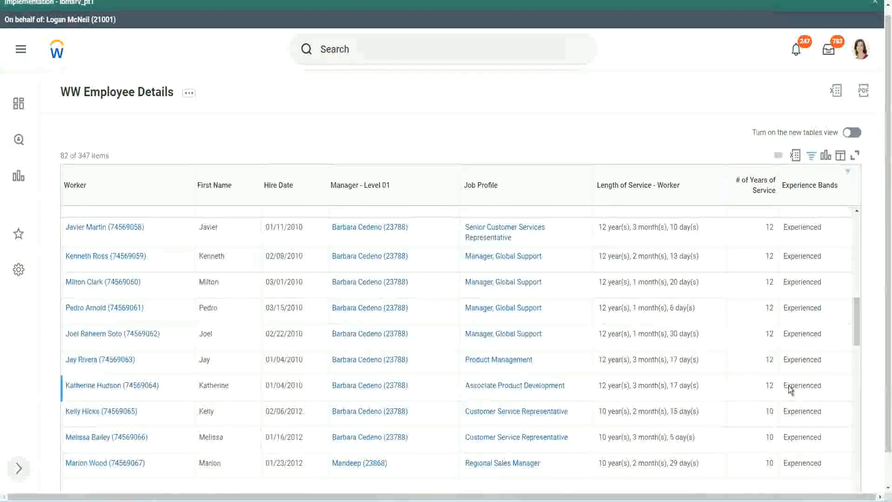